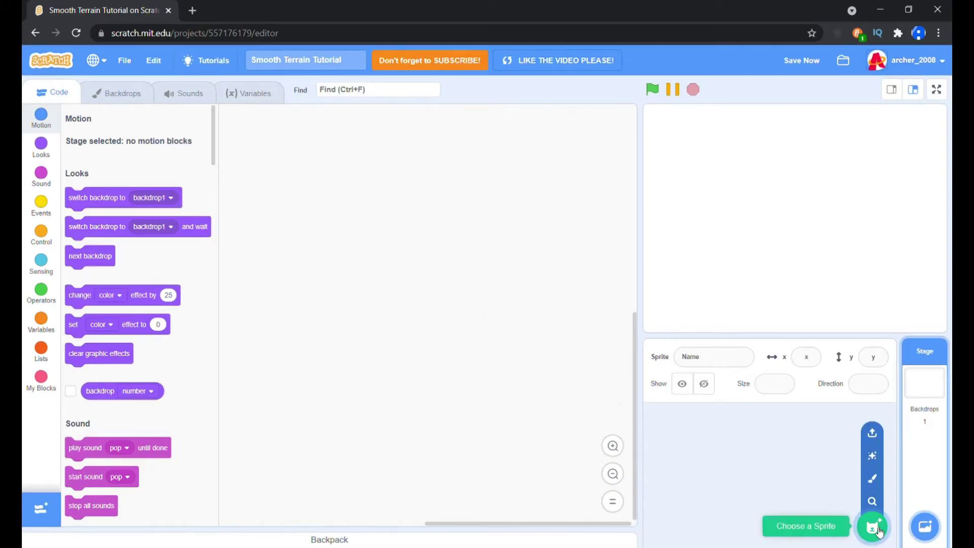
# Add the Pen extension to the project
pyautogui.click(872, 487)
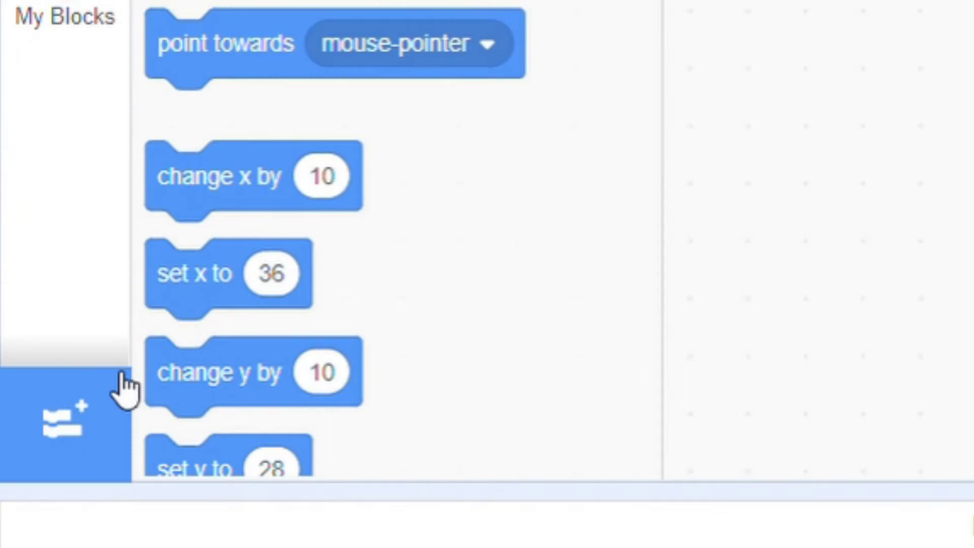
pyautogui.click(126, 386)
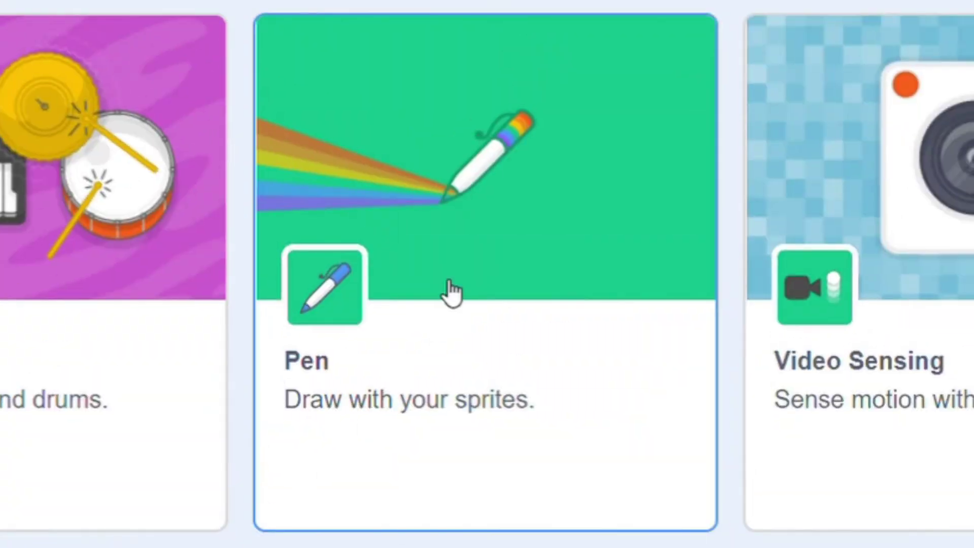
pyautogui.click(451, 291)
# Build a script: when I receive new message 'terrain', erase all, then pen up
pyautogui.moveTo(99, 141); pyautogui.dragTo(334, 207)
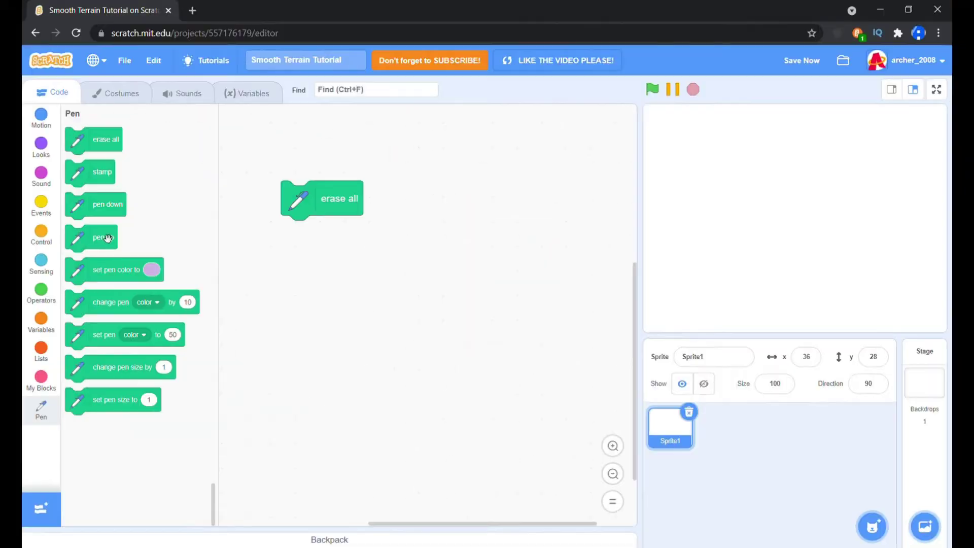
pyautogui.moveTo(98, 248); pyautogui.dragTo(315, 239)
pyautogui.scroll(10, 100, 348)
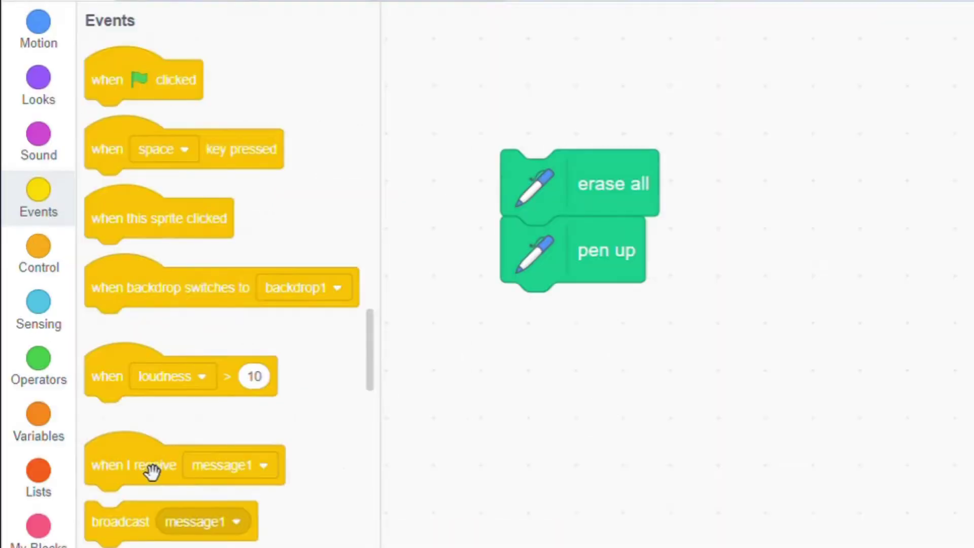
pyautogui.moveTo(153, 472); pyautogui.dragTo(576, 130)
pyautogui.click(356, 108)
pyautogui.click(316, 198)
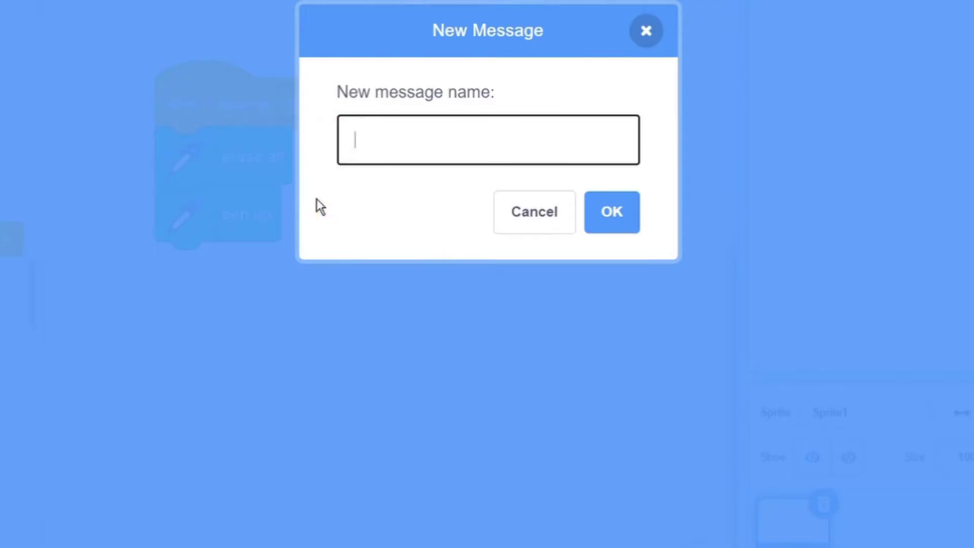
pyautogui.write('terrain')
pyautogui.press('Return')
pyautogui.rightClick(93, 161)
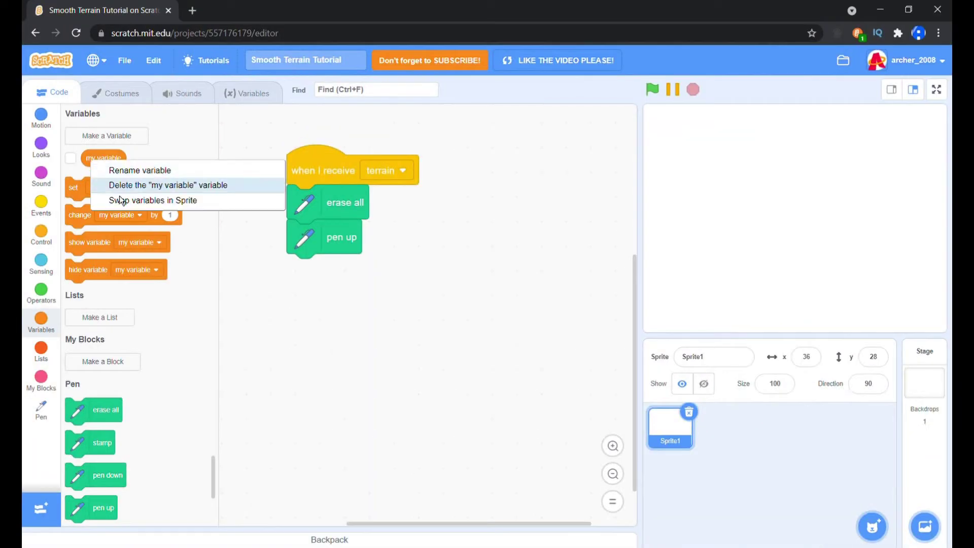
# Delete 'my variable', create sprite-only variable 'wave', and add a 'height' variable
pyautogui.click(118, 186)
pyautogui.click(112, 144)
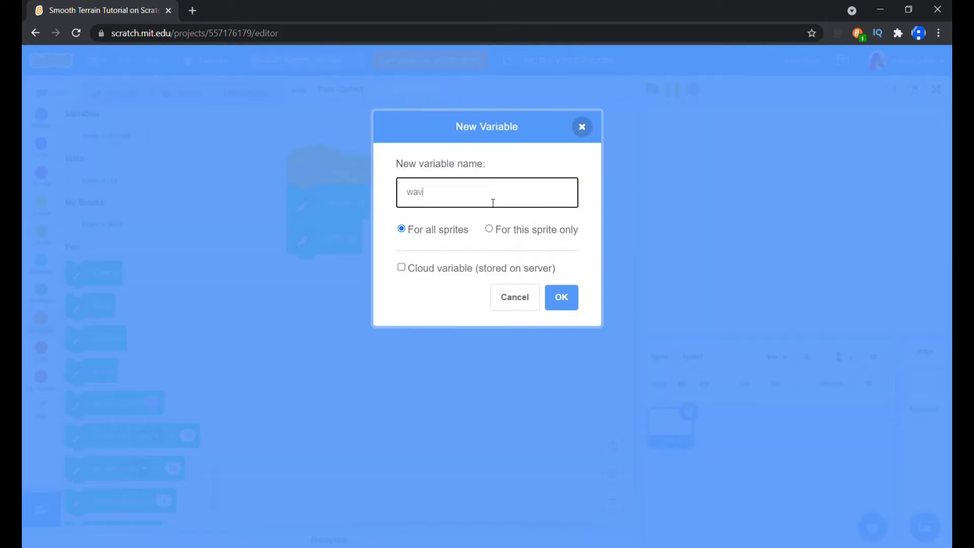
pyautogui.click(518, 238)
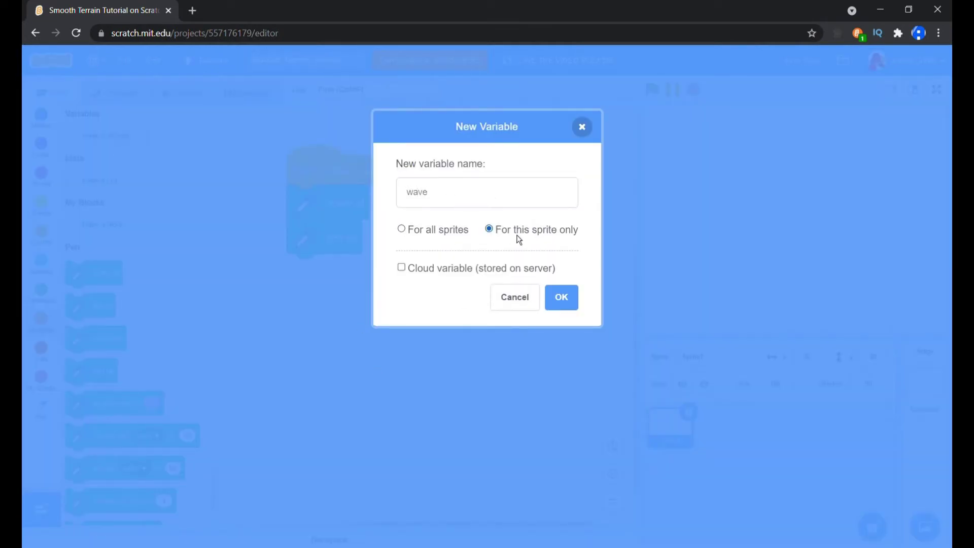
pyautogui.click(556, 308)
pyautogui.click(115, 139)
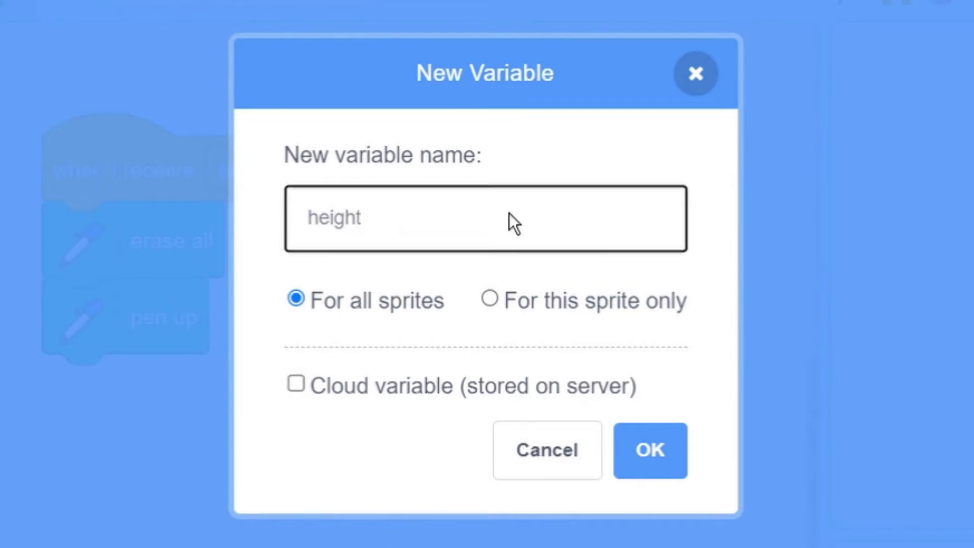
pyautogui.press('Return')
# Set height to 0.010 and smoothness to a random value from 10 to 30
pyautogui.moveTo(73, 228); pyautogui.dragTo(298, 269)
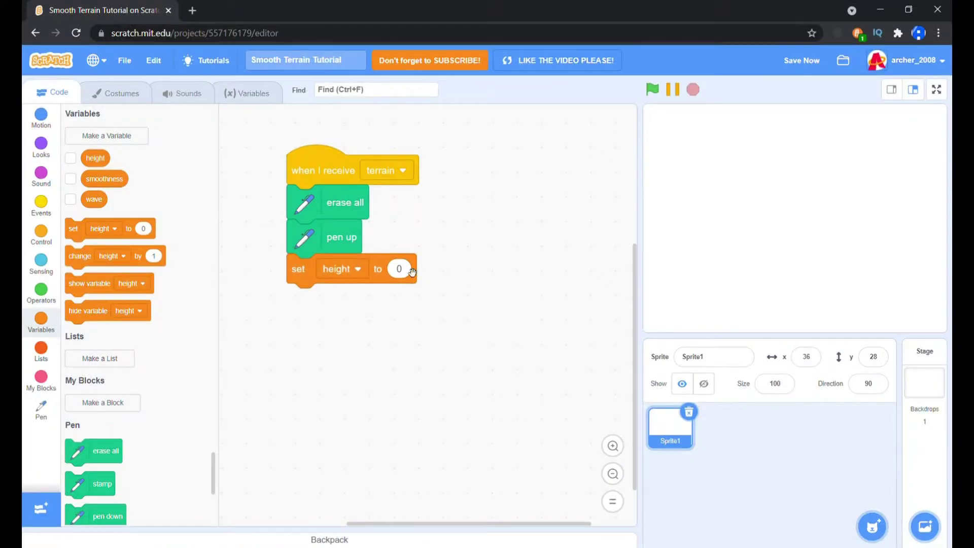
pyautogui.click(403, 269)
pyautogui.write('010')
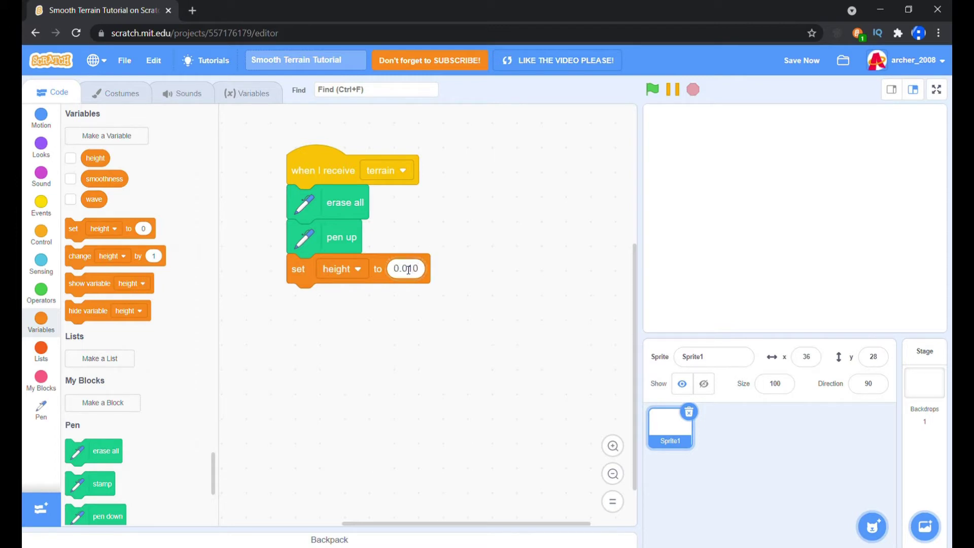
pyautogui.moveTo(86, 229); pyautogui.dragTo(349, 308)
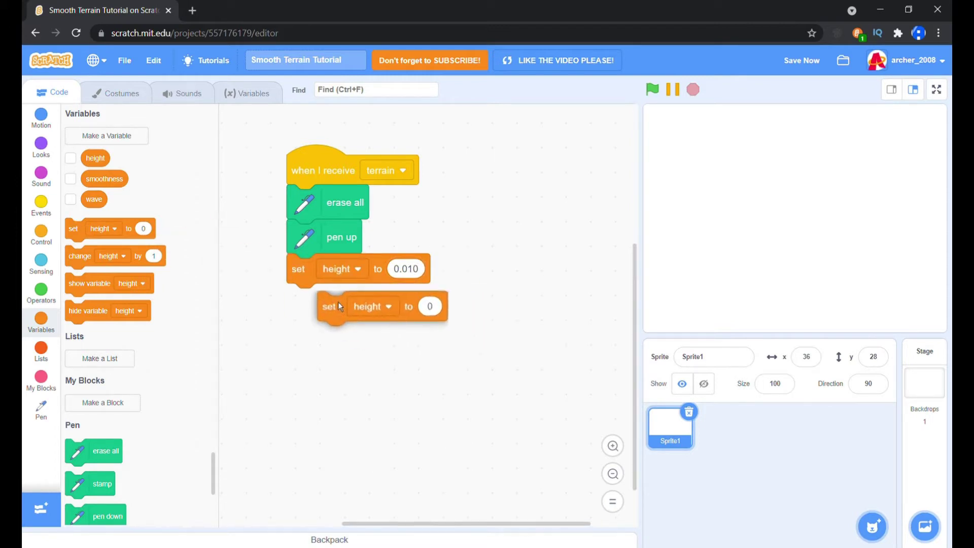
pyautogui.click(354, 298)
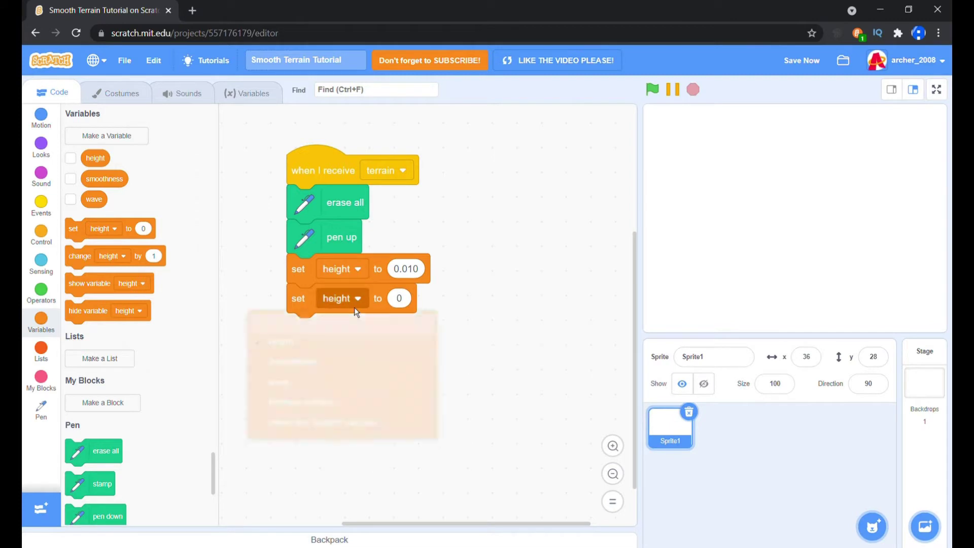
pyautogui.click(357, 370)
pyautogui.moveTo(438, 284); pyautogui.dragTo(487, 305)
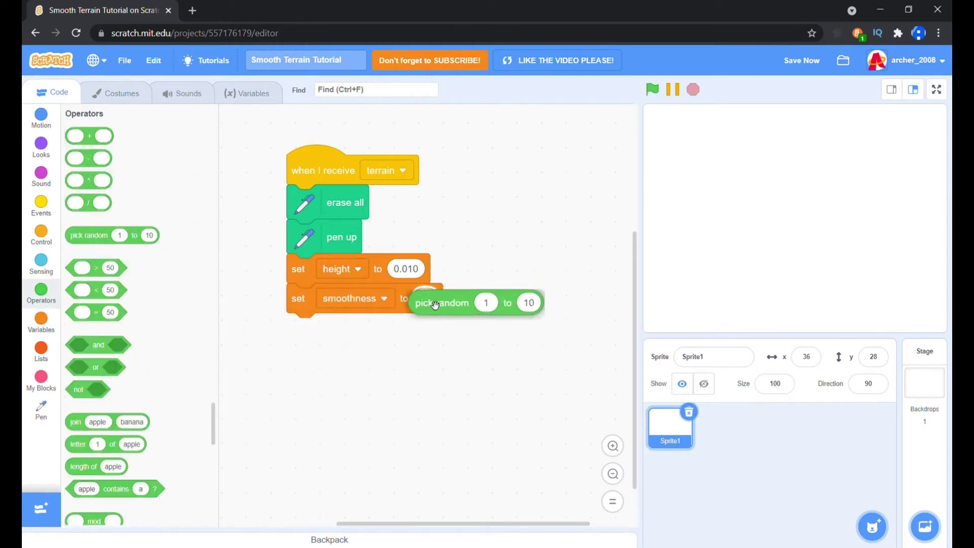
pyautogui.write('10 to 30')
# Set wave to a random value from 30 to 80 and add a repeat loop below
pyautogui.moveTo(236, 320); pyautogui.dragTo(287, 380)
pyautogui.click(262, 358)
pyautogui.click(220, 506)
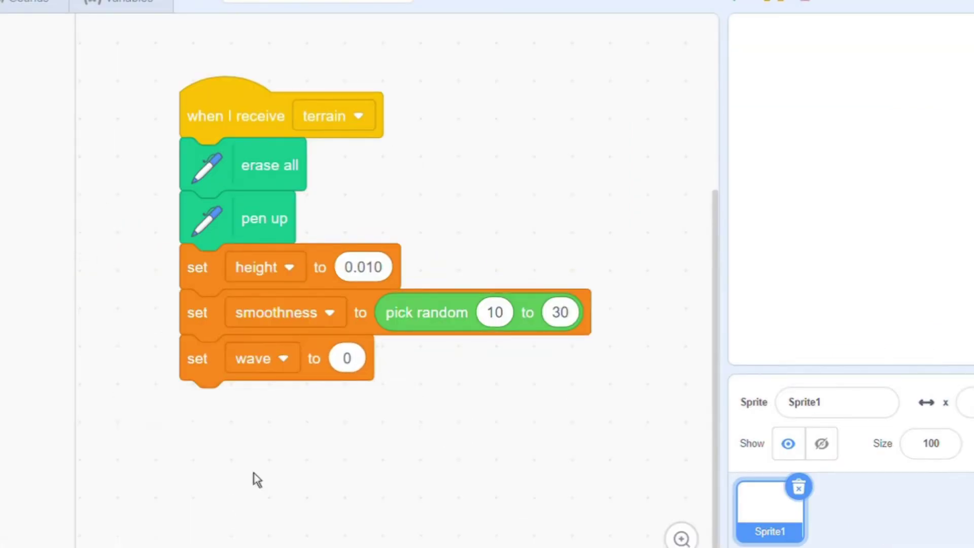
pyautogui.rightClick(431, 315)
pyautogui.click(457, 329)
pyautogui.click(381, 365)
pyautogui.click(448, 358)
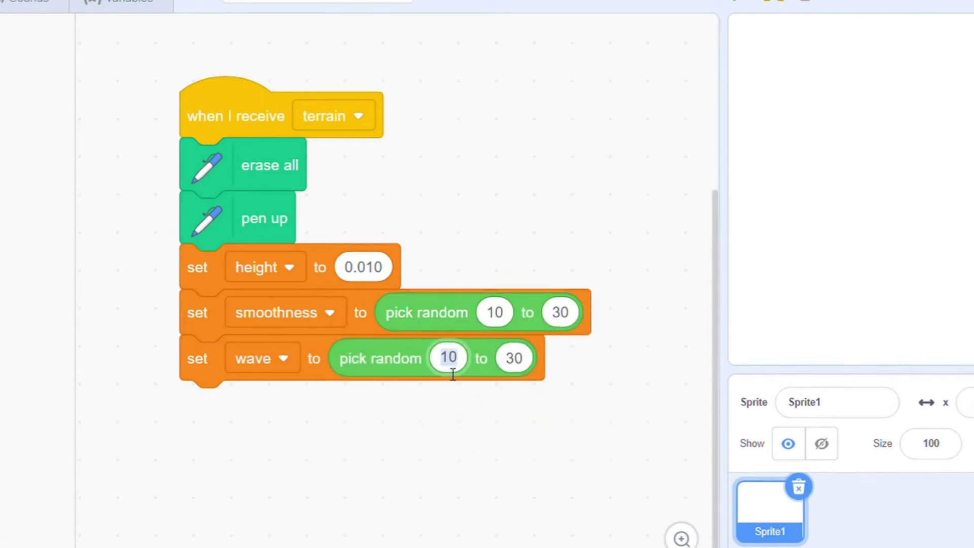
pyautogui.write('30')
pyautogui.click(514, 358)
pyautogui.write('80')
pyautogui.moveTo(77, 176); pyautogui.dragTo(314, 361)
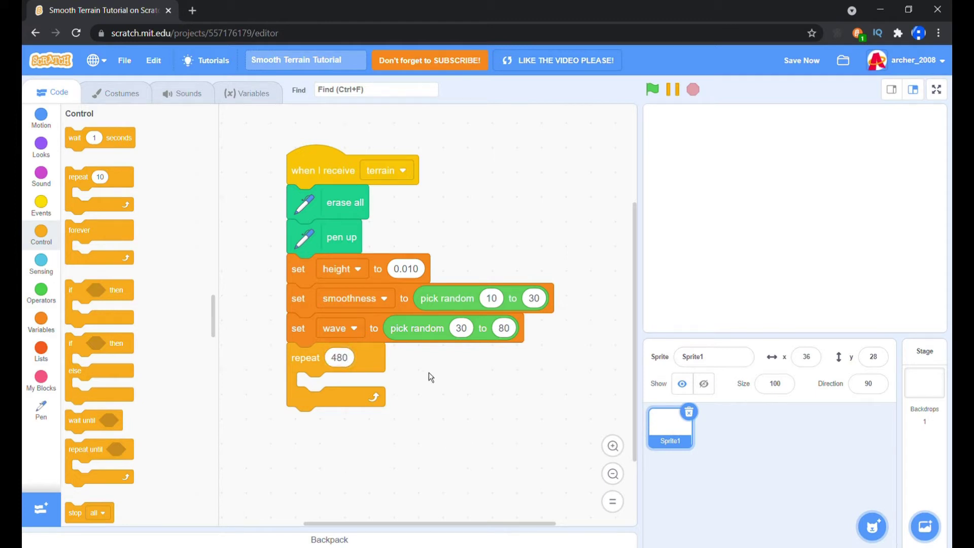
pyautogui.scroll(-3, 429, 376)
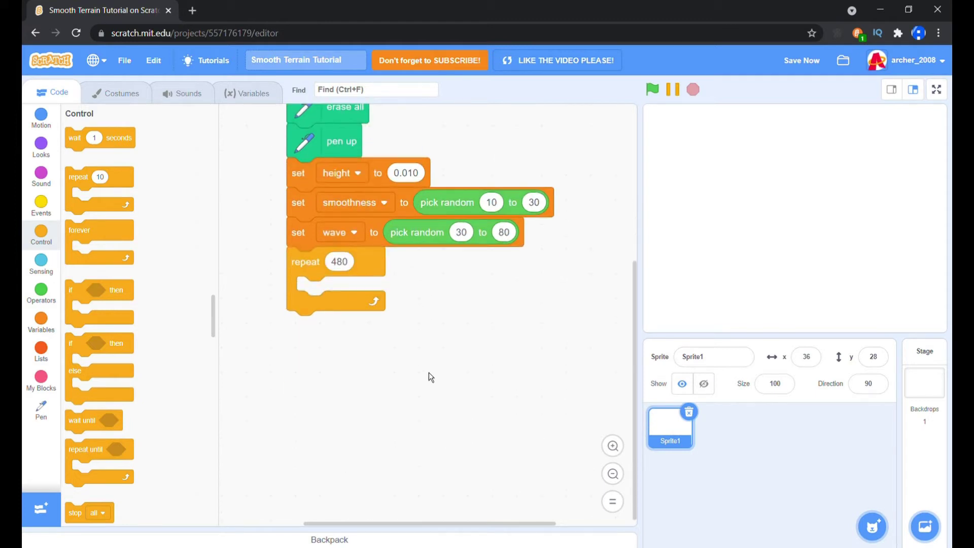
# Put change height by 0.010 inside the repeat 480 loop and save the project
pyautogui.click(54, 319)
pyautogui.moveTo(107, 255)
pyautogui.mouseDown()
pyautogui.moveTo(282, 271)
pyautogui.moveTo(425, 299)
pyautogui.mouseUp()
pyautogui.click(370, 292)
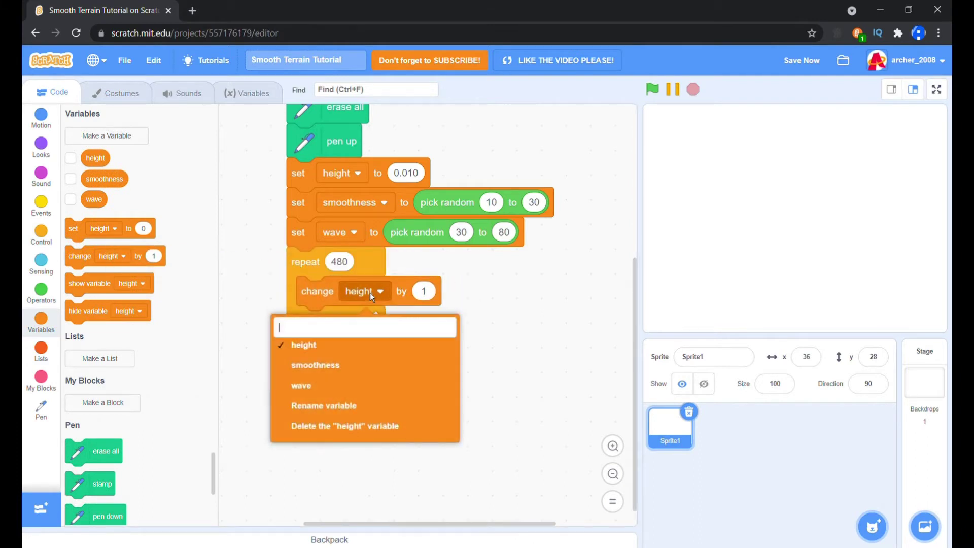
pyautogui.click(425, 297)
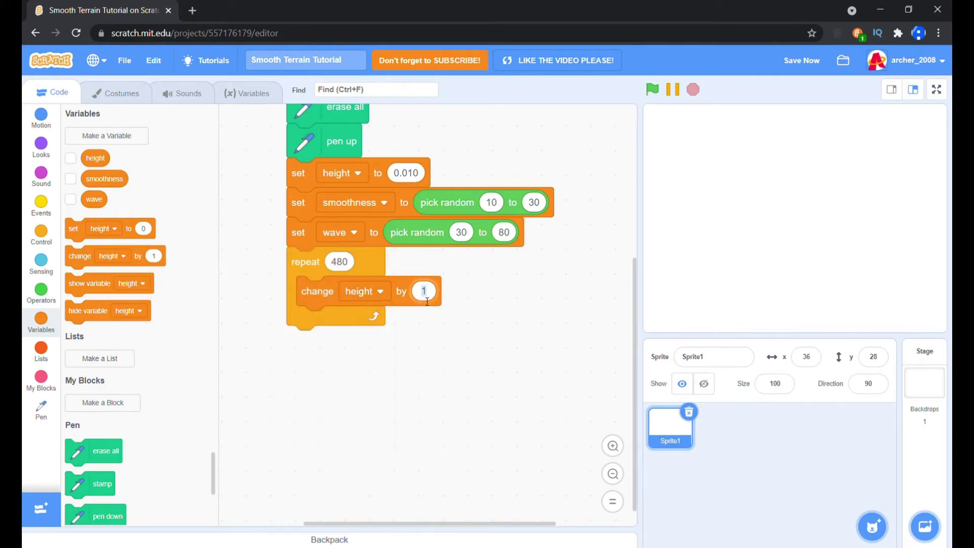
pyautogui.write('0.0')
pyautogui.write('10')
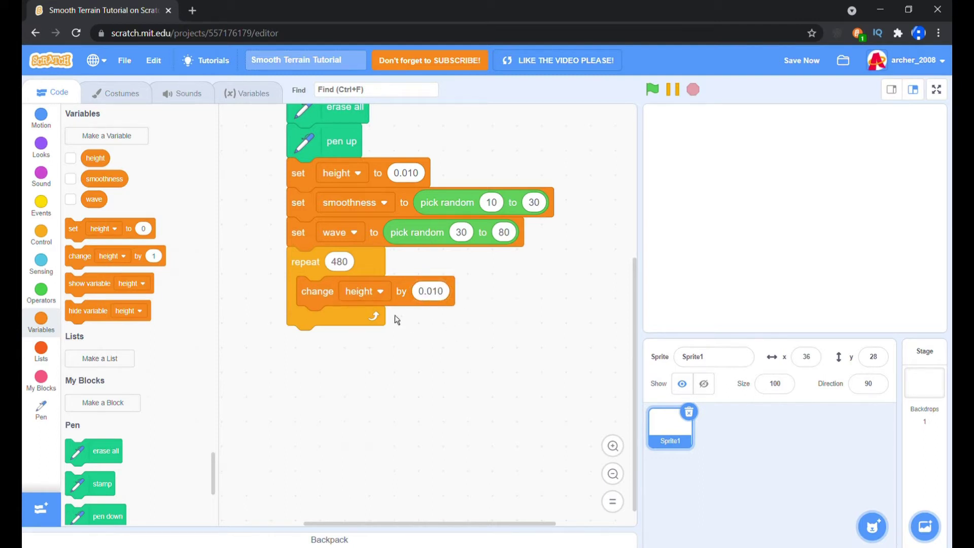
pyautogui.hotkey('ctrl', 's')
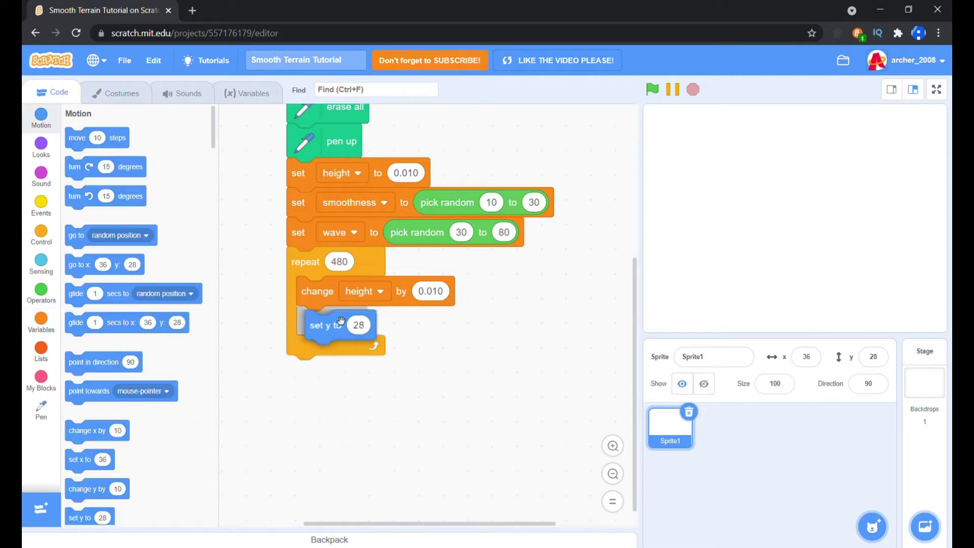
# Add set y to sin of a multiply holding wave inside the loop
pyautogui.moveTo(326, 318); pyautogui.dragTo(319, 295)
pyautogui.moveTo(210, 272)
pyautogui.mouseDown()
pyautogui.moveTo(831, 333)
pyautogui.moveTo(429, 271)
pyautogui.mouseUp()
pyautogui.click(404, 301)
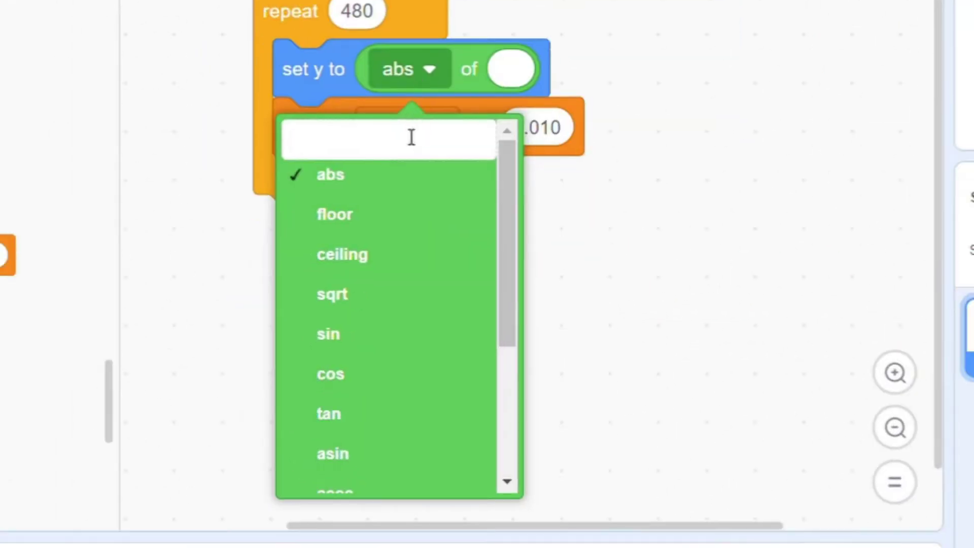
pyautogui.click(396, 348)
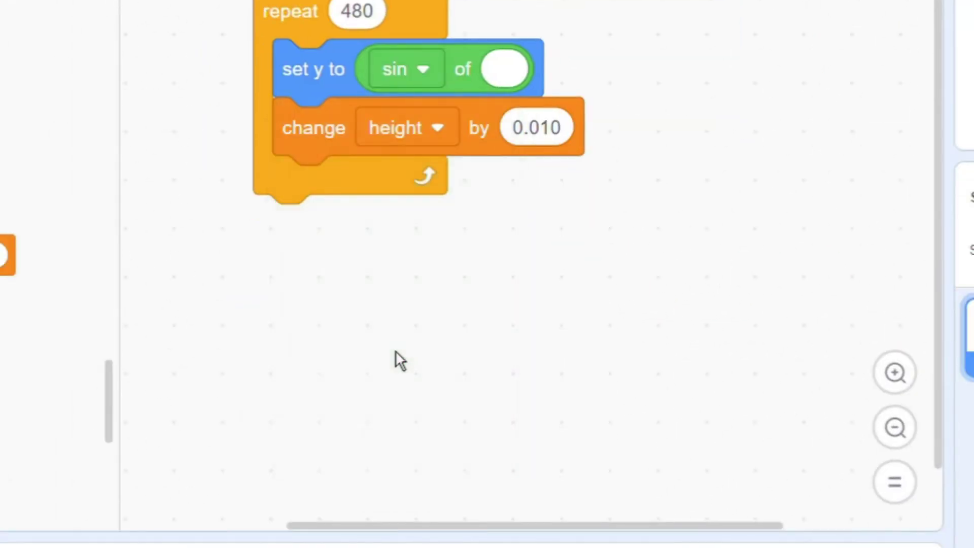
pyautogui.moveTo(90, 190); pyautogui.dragTo(447, 300)
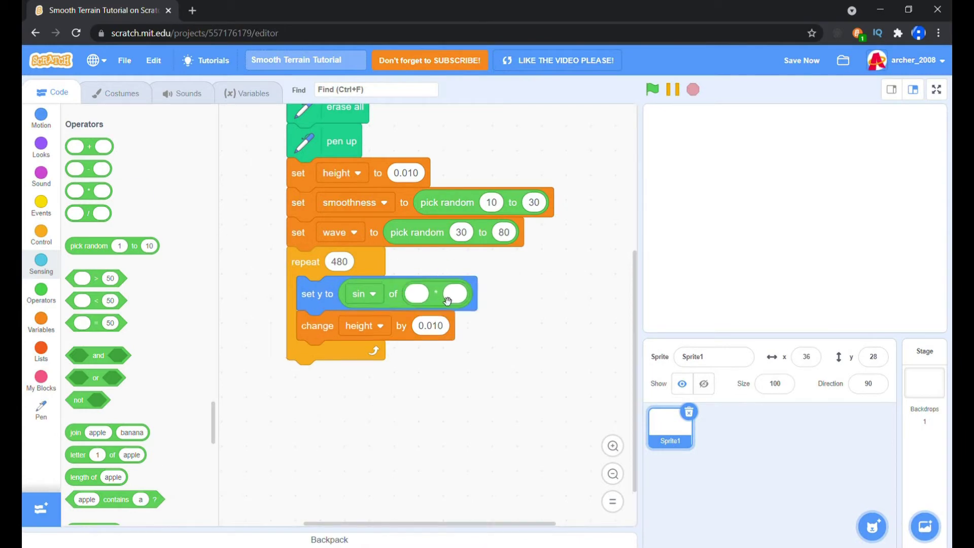
pyautogui.click(41, 323)
pyautogui.moveTo(94, 198)
pyautogui.mouseDown()
pyautogui.moveTo(466, 285)
pyautogui.moveTo(418, 296)
pyautogui.mouseUp()
# Rebuild the set y value as sin(wave × smoothness) multiplied by height
pyautogui.moveTo(104, 178); pyautogui.dragTo(495, 298)
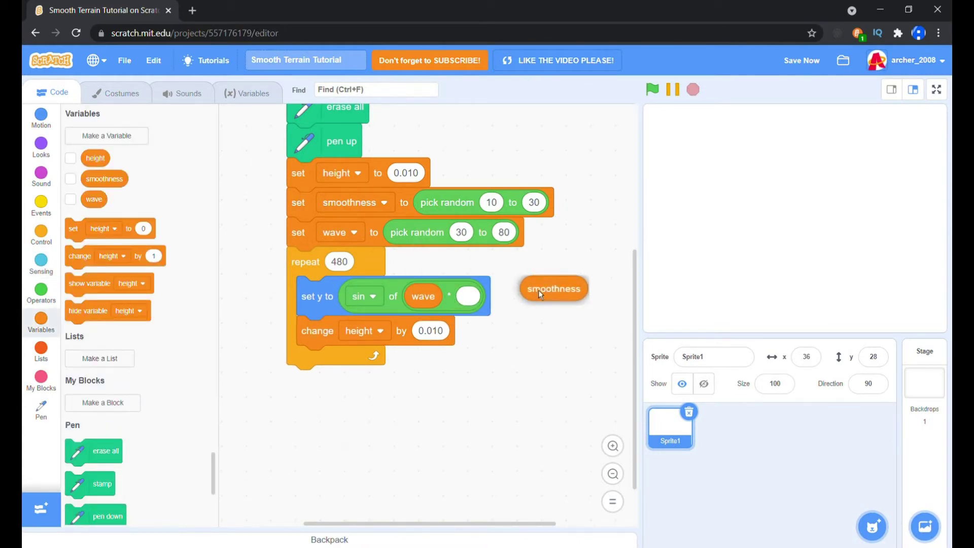
pyautogui.click(42, 292)
pyautogui.moveTo(88, 187)
pyautogui.mouseDown()
pyautogui.moveTo(605, 414)
pyautogui.moveTo(375, 402)
pyautogui.mouseUp()
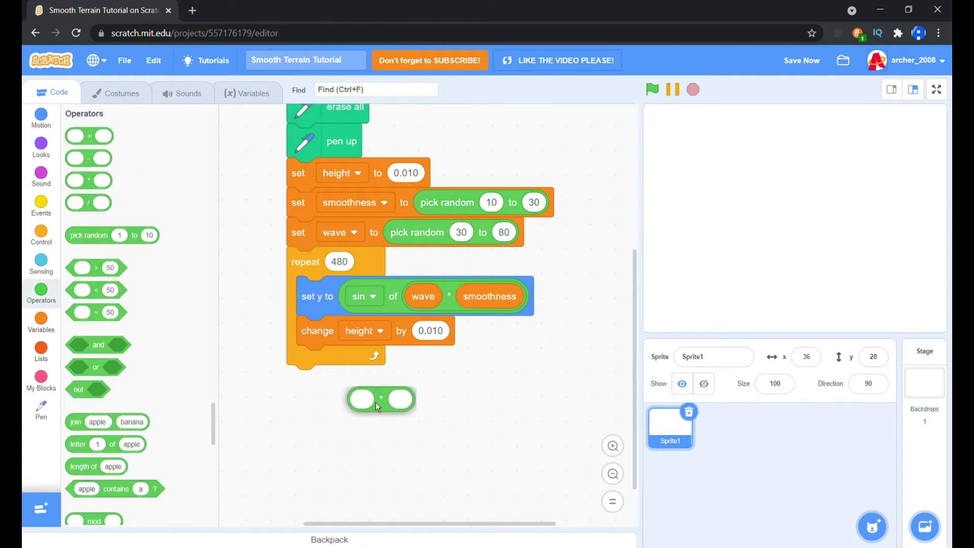
pyautogui.moveTo(362, 302); pyautogui.dragTo(364, 349)
pyautogui.moveTo(316, 308); pyautogui.dragTo(322, 403)
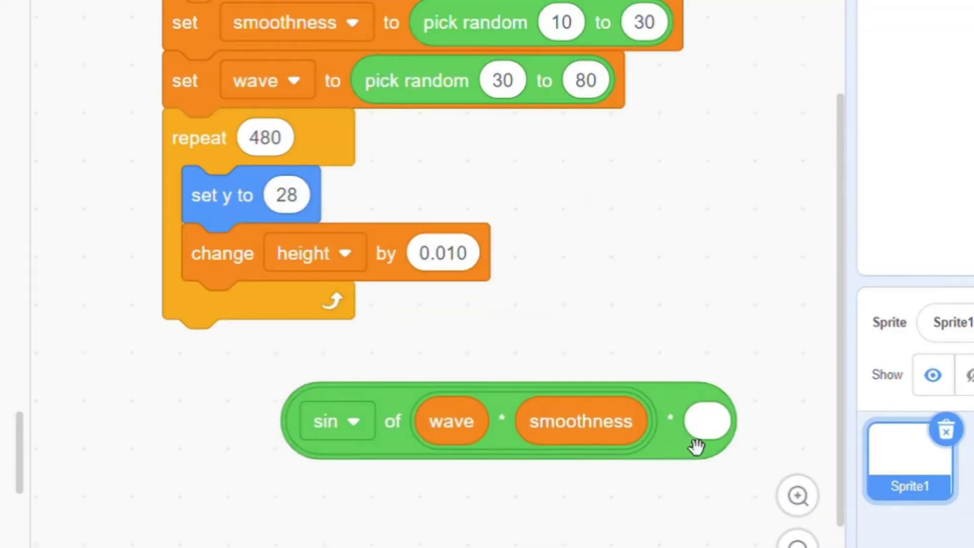
pyautogui.moveTo(696, 447)
pyautogui.mouseDown()
pyautogui.moveTo(692, 206)
pyautogui.moveTo(533, 305)
pyautogui.mouseUp()
pyautogui.moveTo(99, 175); pyautogui.dragTo(529, 292)
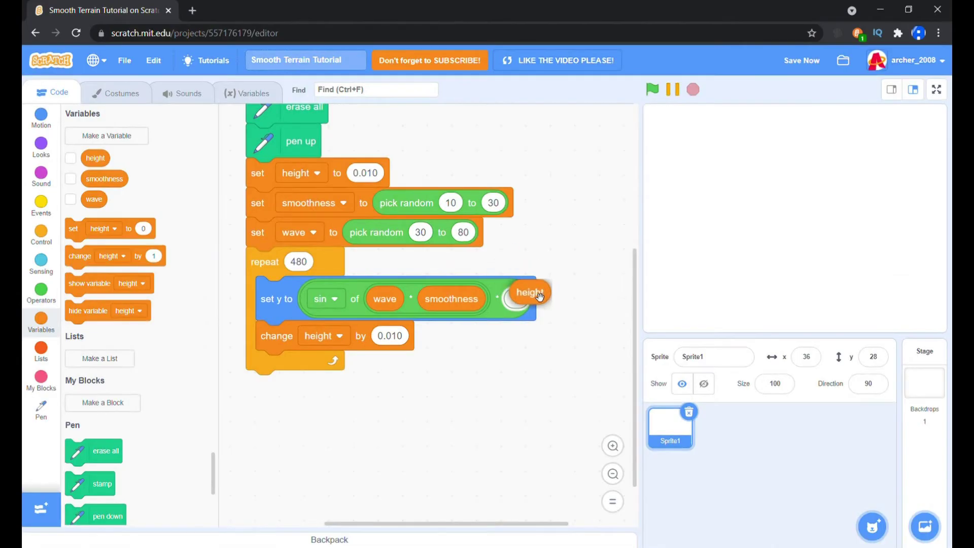
# Add pen down at the loop start and a second set y to -180
pyautogui.click(42, 410)
pyautogui.moveTo(99, 384); pyautogui.dragTo(312, 297)
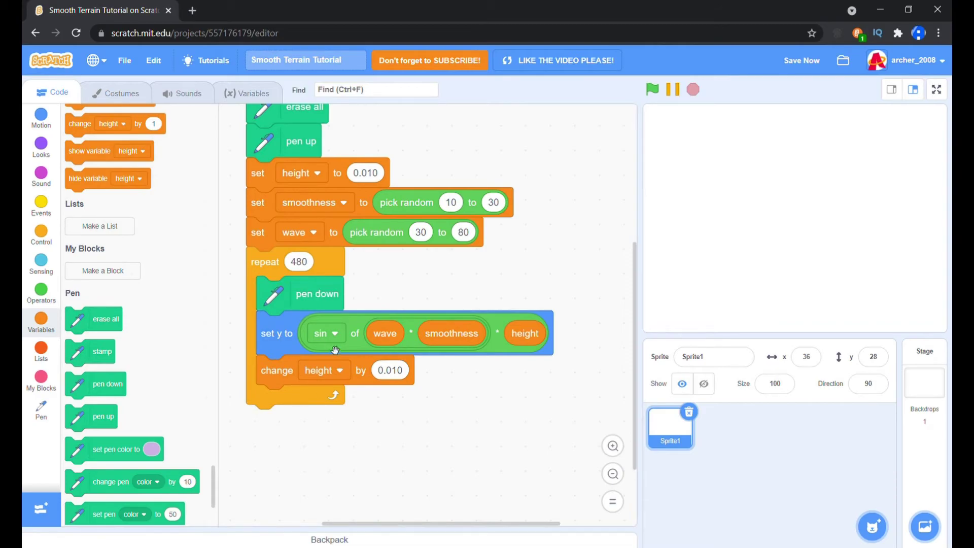
pyautogui.click(42, 118)
pyautogui.moveTo(81, 513); pyautogui.dragTo(285, 372)
pyautogui.click(312, 372)
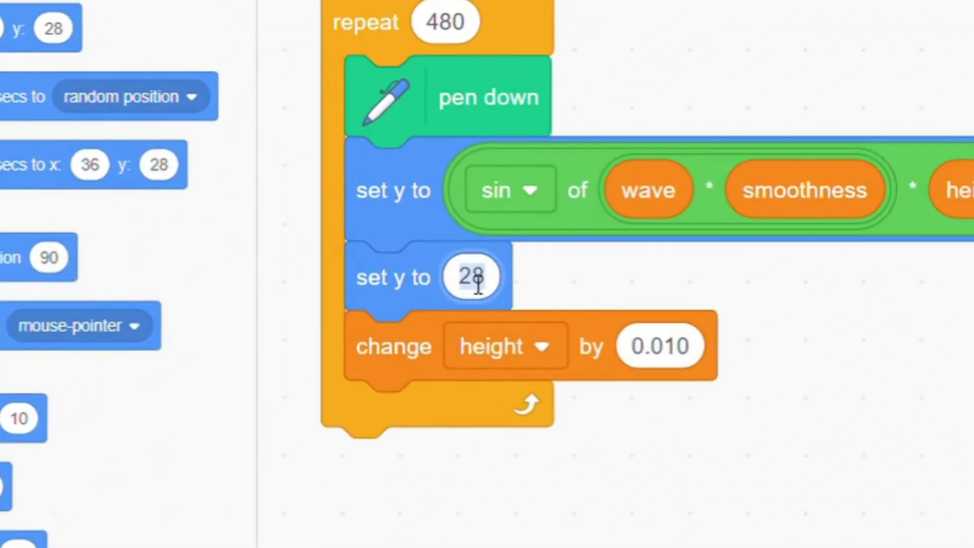
pyautogui.write('-180')
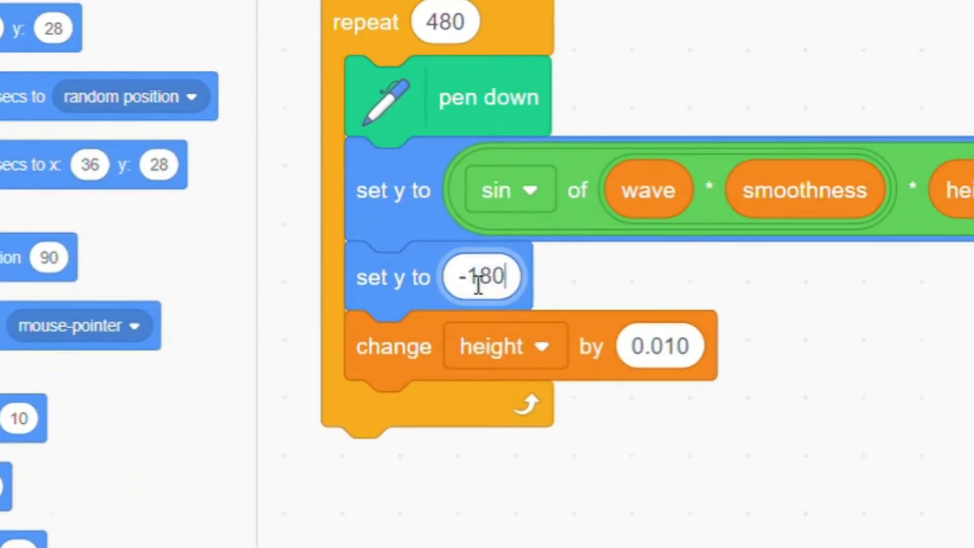
# Add change x by 1 at the end of the loop
pyautogui.moveTo(80, 430); pyautogui.dragTo(304, 429)
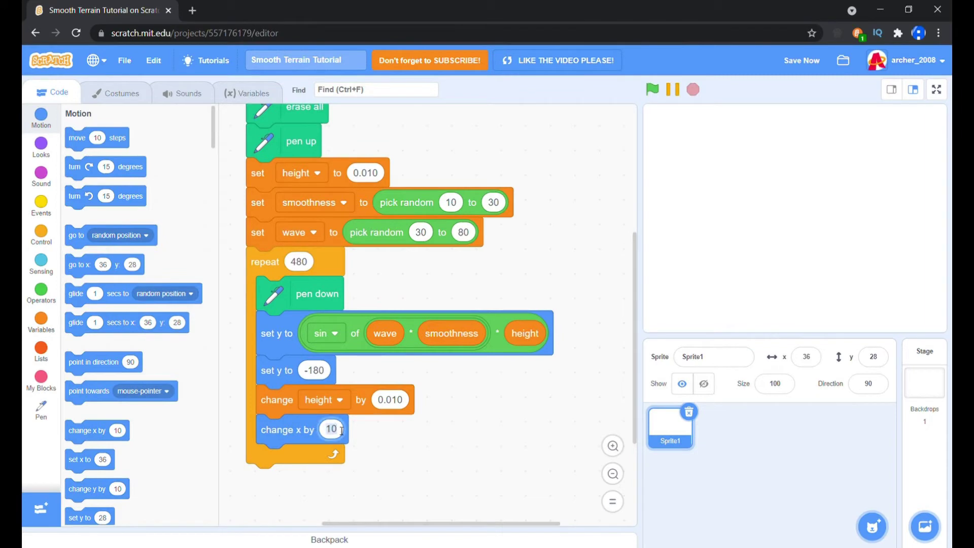
pyautogui.press('Return')
pyautogui.scroll(5, 451, 328)
pyautogui.click(41, 376)
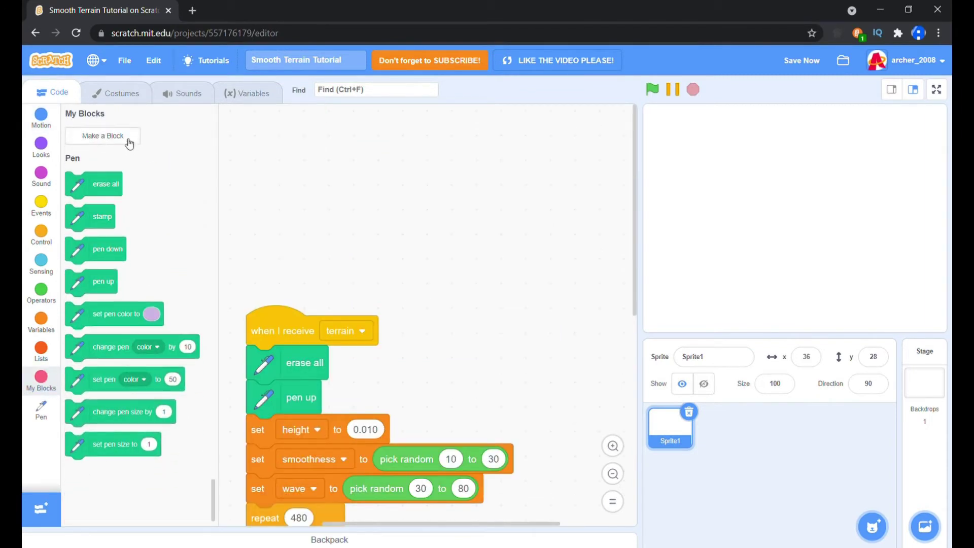
# Create a 'make terrain' block without screen refresh and attach the script to it
pyautogui.click(128, 142)
pyautogui.write('make te')
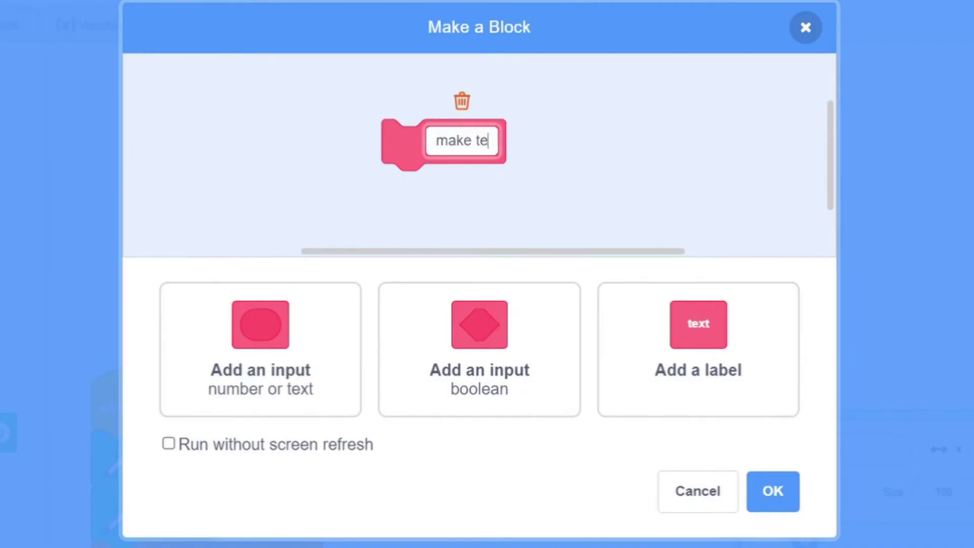
pyautogui.write('rrain')
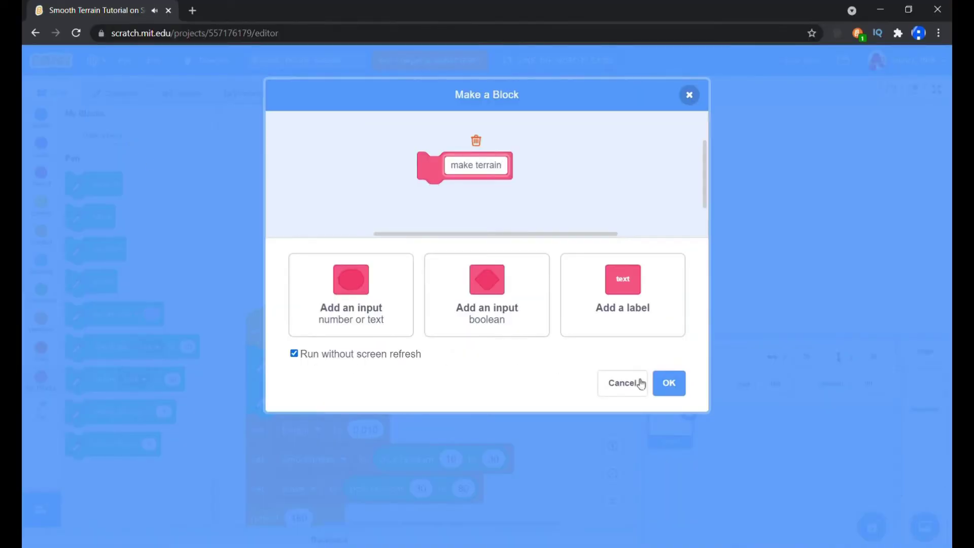
pyautogui.click(669, 384)
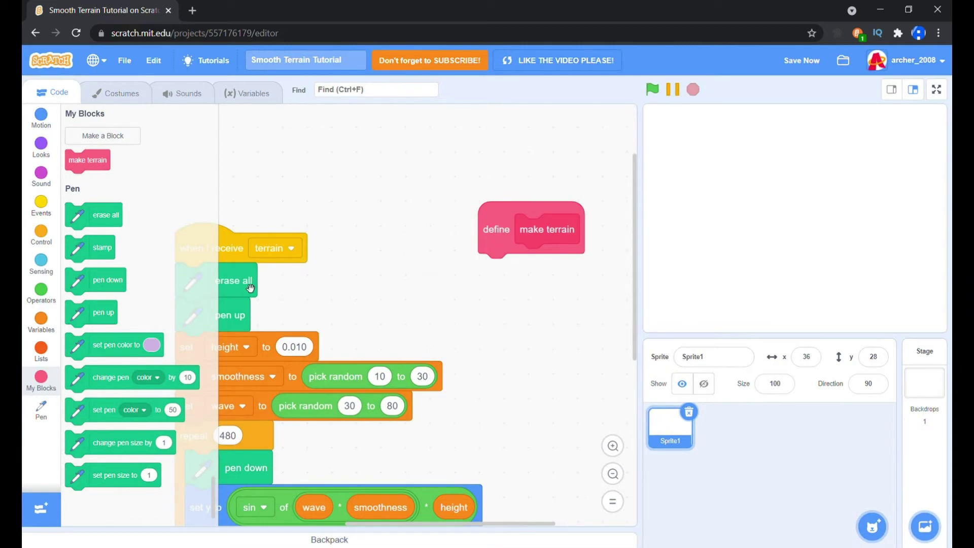
pyautogui.moveTo(250, 288); pyautogui.dragTo(571, 279)
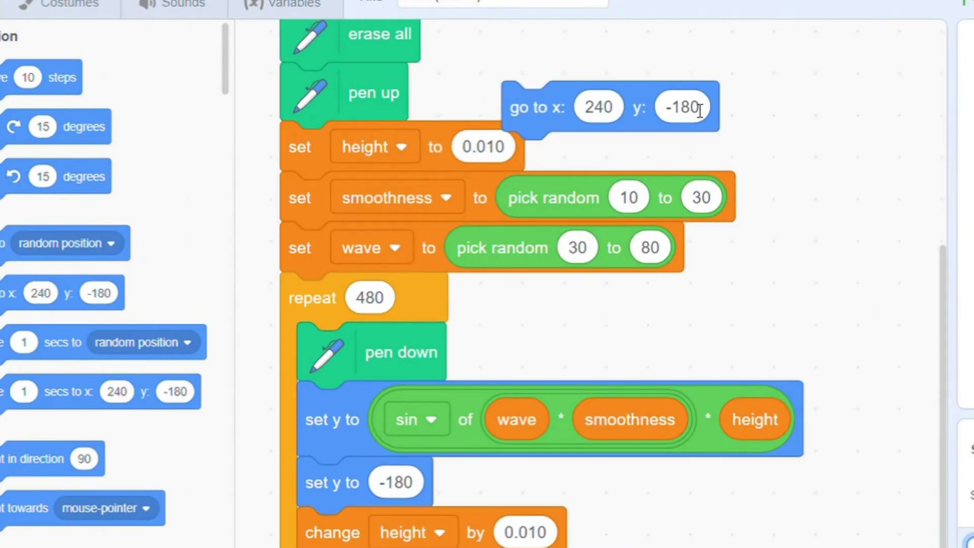
# Insert go to x: -240 y: -180 after pen up and run make terrain on green flag
pyautogui.click(605, 111)
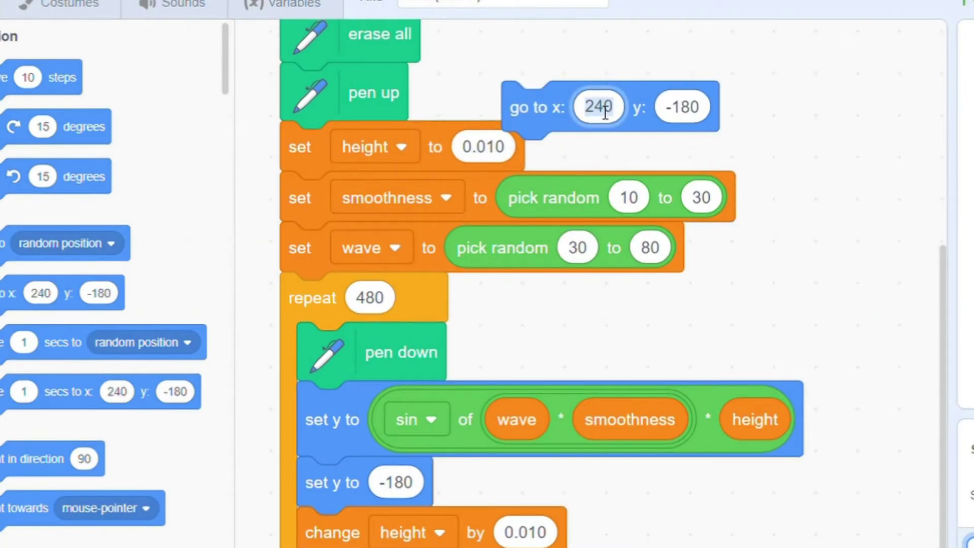
pyautogui.press('Left')
pyautogui.write('-')
pyautogui.press('Return')
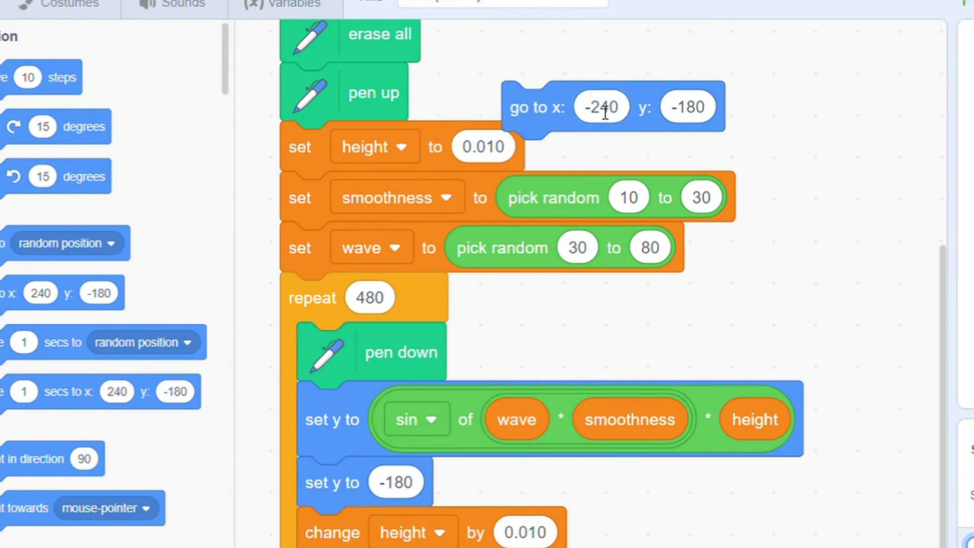
pyautogui.moveTo(605, 111); pyautogui.dragTo(379, 160)
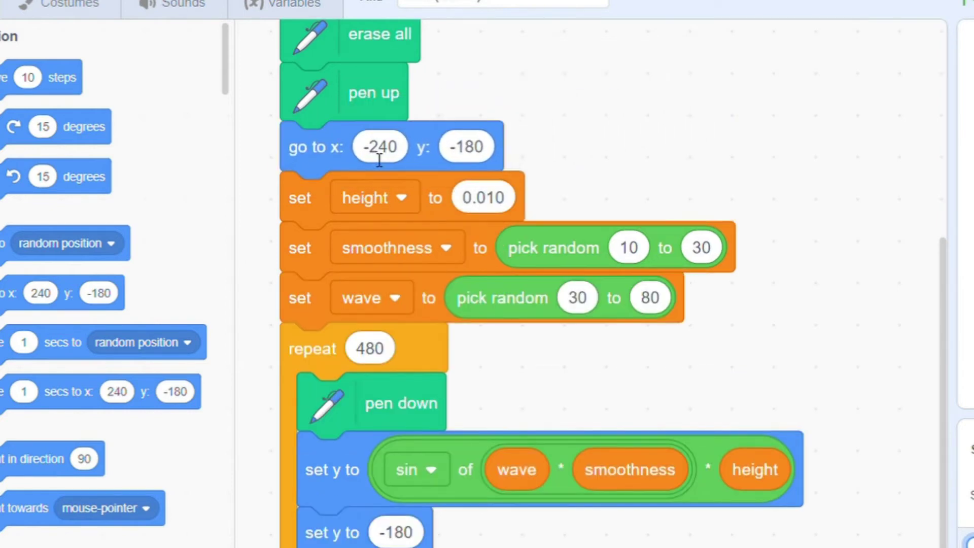
pyautogui.click(43, 195)
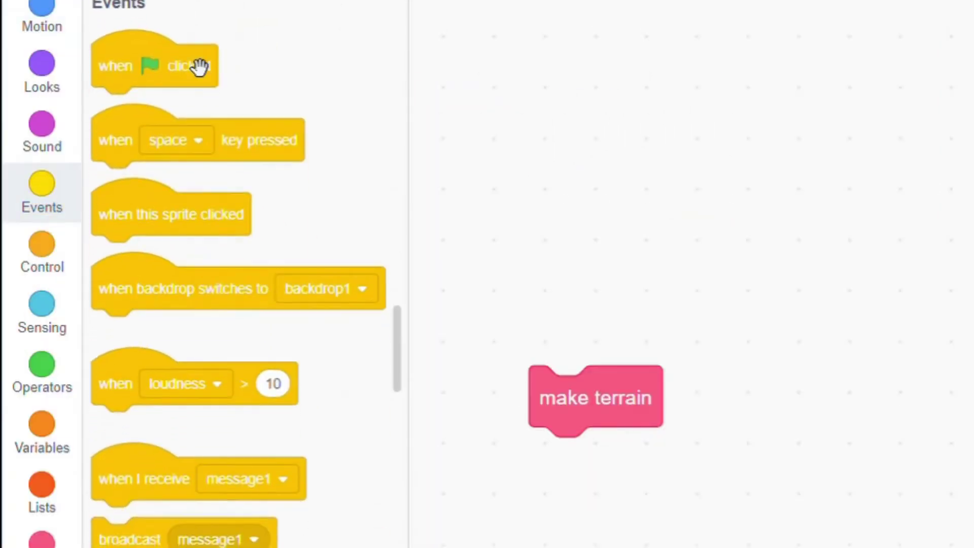
pyautogui.moveTo(196, 66)
pyautogui.mouseDown()
pyautogui.moveTo(679, 307)
pyautogui.moveTo(666, 331)
pyautogui.mouseUp()
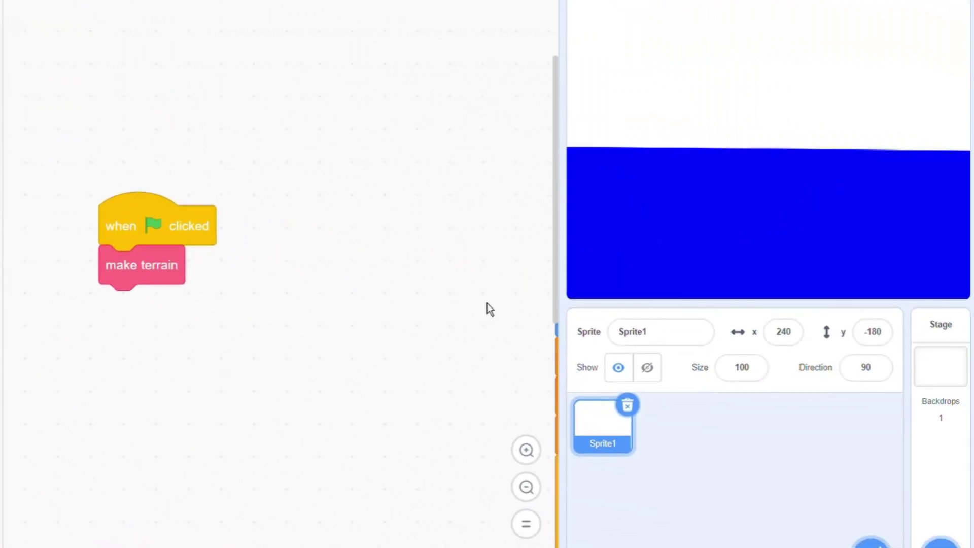
pyautogui.scroll(-5, 487, 308)
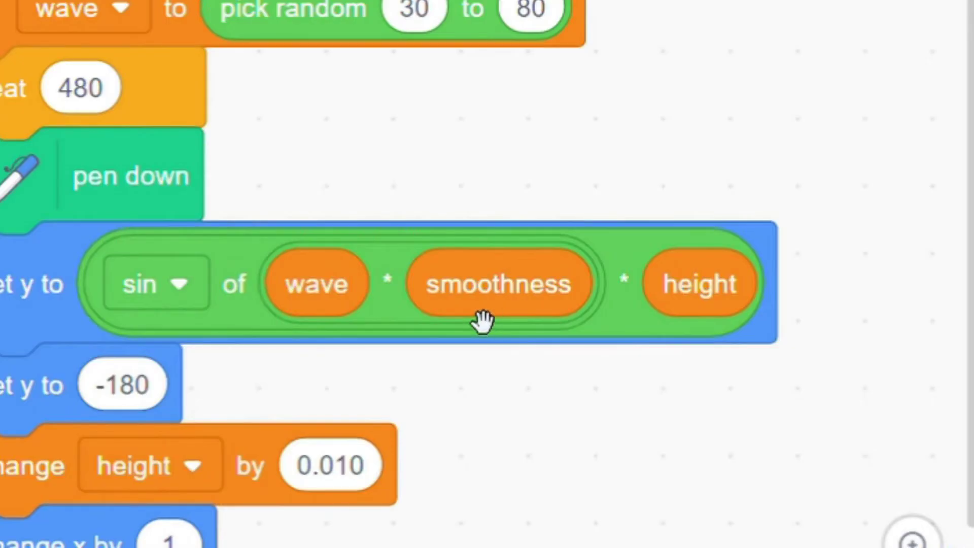
# Reorder set y to sin of wave × height × smoothness and run the project twice
pyautogui.moveTo(316, 335); pyautogui.dragTo(426, 268)
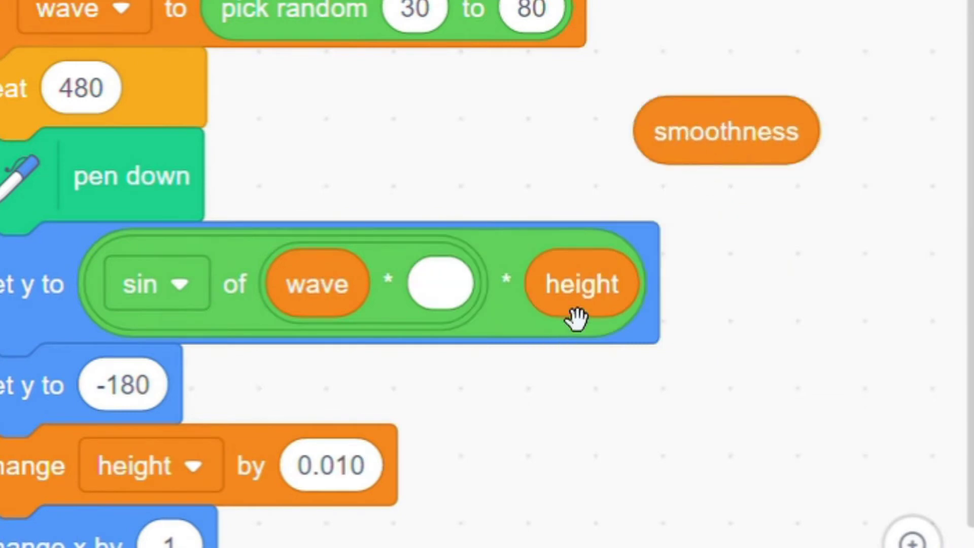
pyautogui.moveTo(576, 318); pyautogui.dragTo(476, 310)
pyautogui.moveTo(750, 147); pyautogui.dragTo(687, 300)
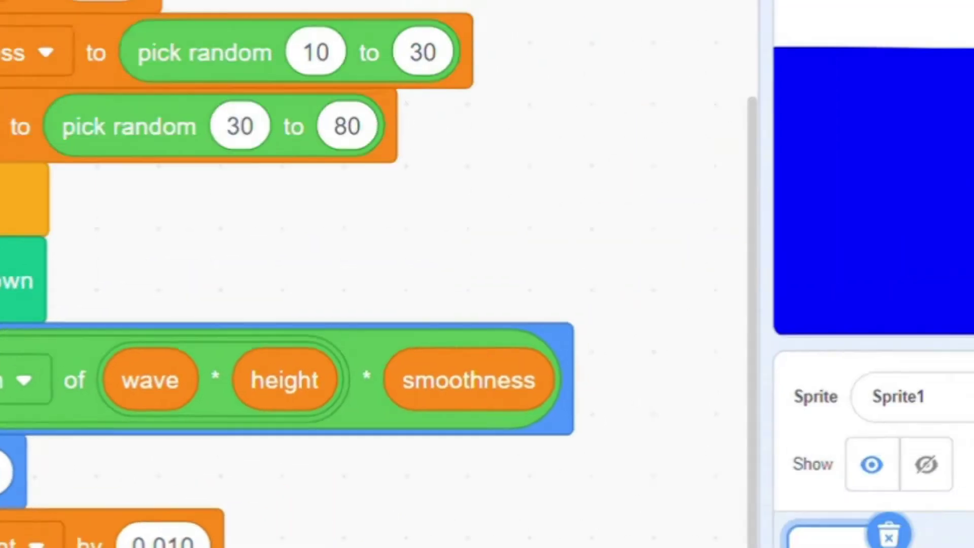
pyautogui.click(357, 32)
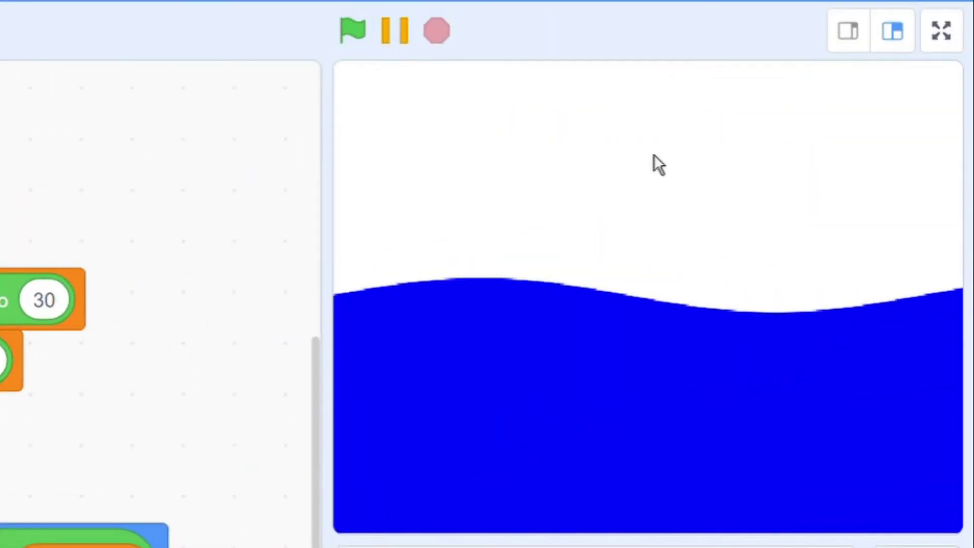
pyautogui.click(354, 30)
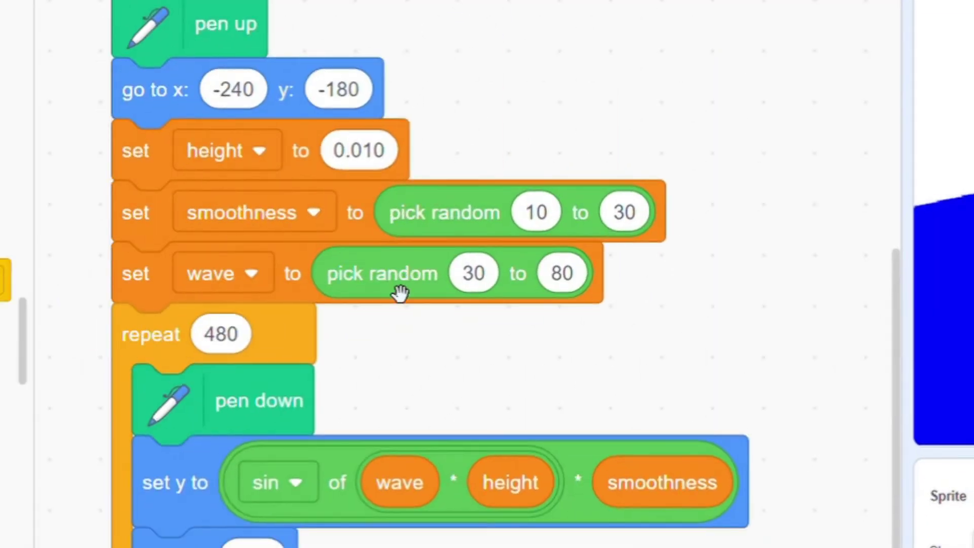
# Make height random 30–80, have the loop change wave instead, and rerun twice
pyautogui.moveTo(397, 290)
pyautogui.mouseDown()
pyautogui.moveTo(565, 174)
pyautogui.moveTo(570, 192)
pyautogui.moveTo(602, 76)
pyautogui.mouseUp()
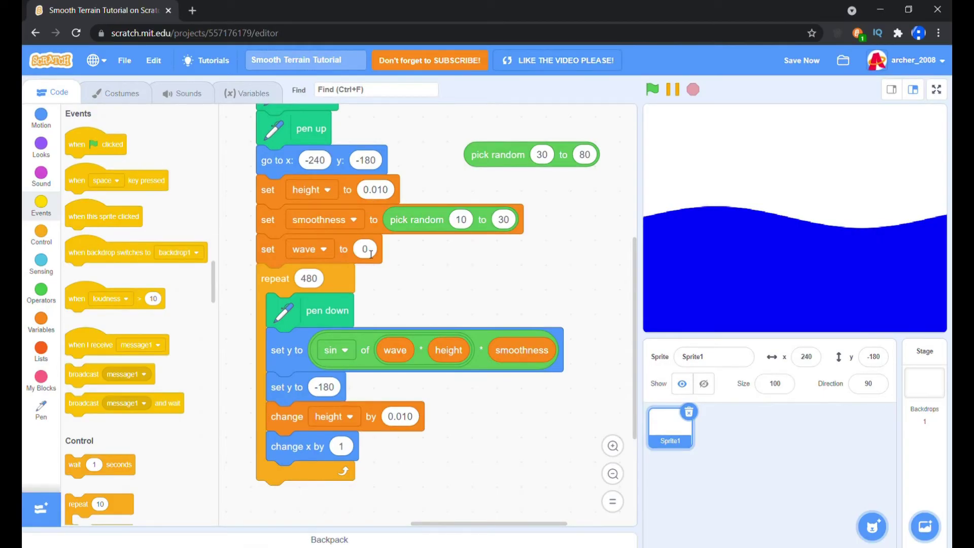
pyautogui.write('.010')
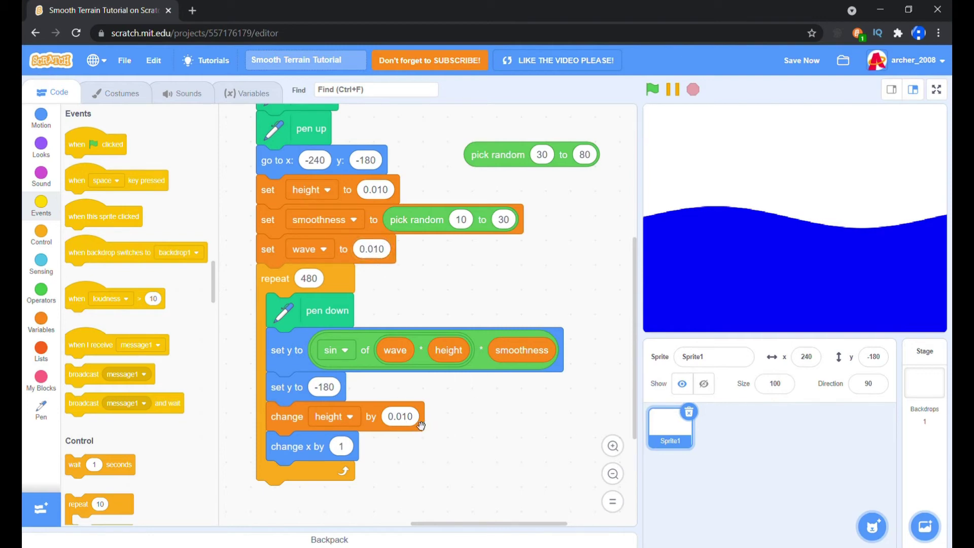
pyautogui.click(336, 418)
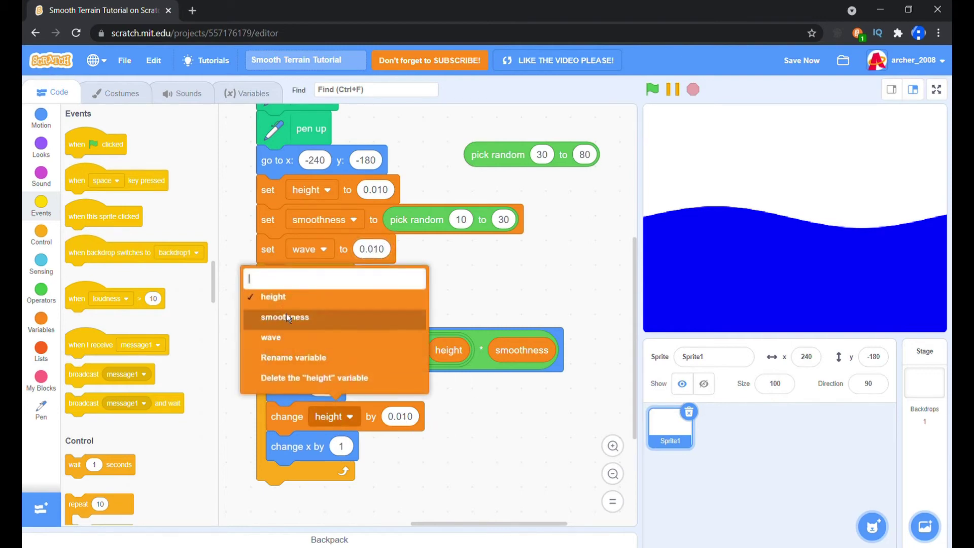
pyautogui.click(280, 346)
pyautogui.moveTo(430, 224); pyautogui.dragTo(434, 220)
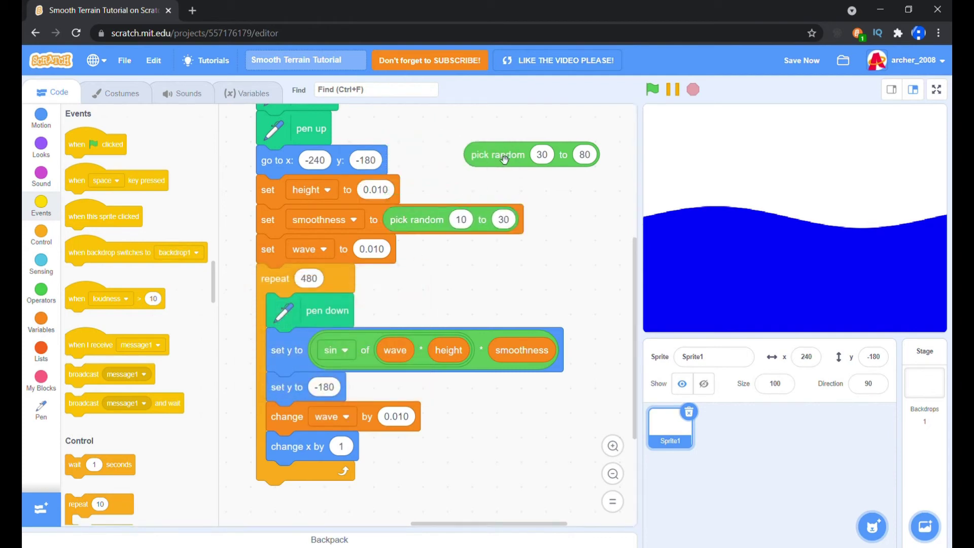
pyautogui.moveTo(503, 158); pyautogui.dragTo(399, 191)
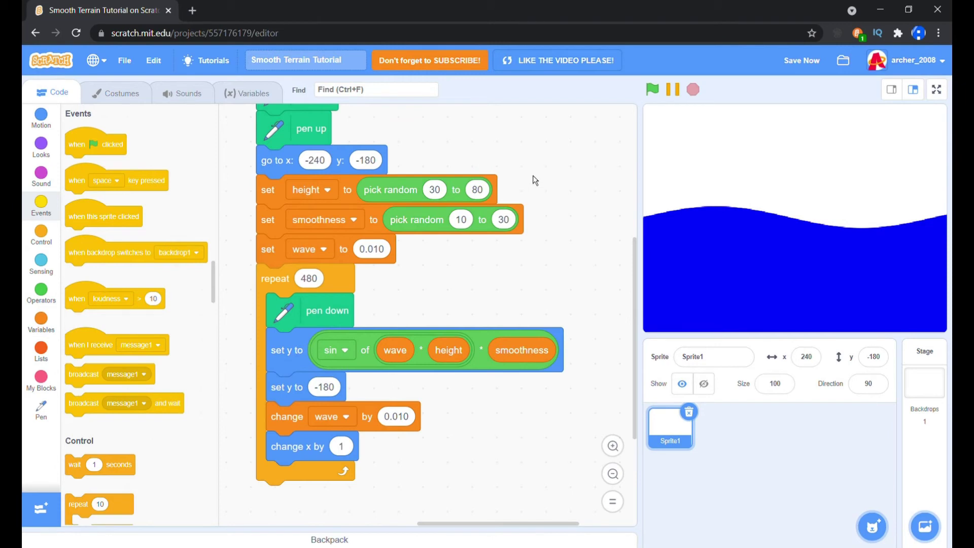
pyautogui.click(653, 90)
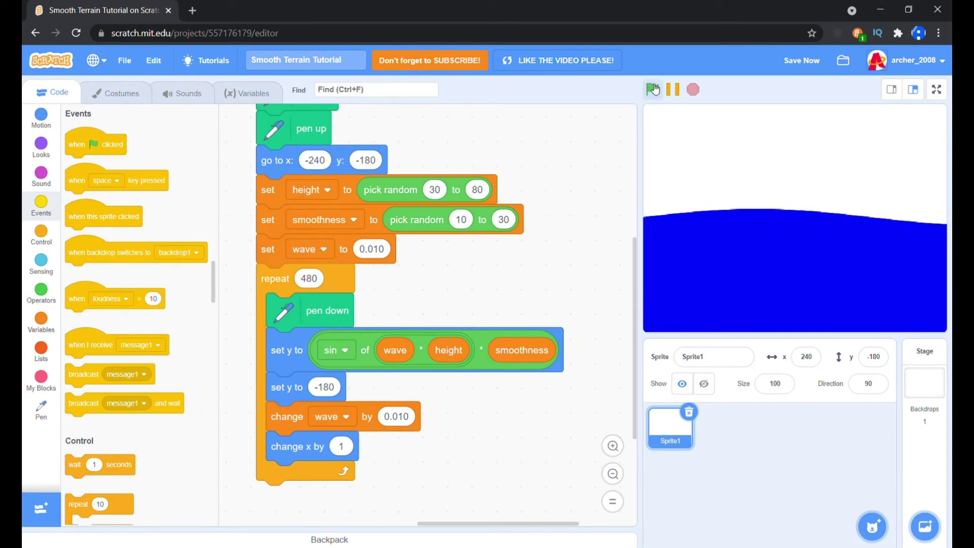
pyautogui.click(652, 90)
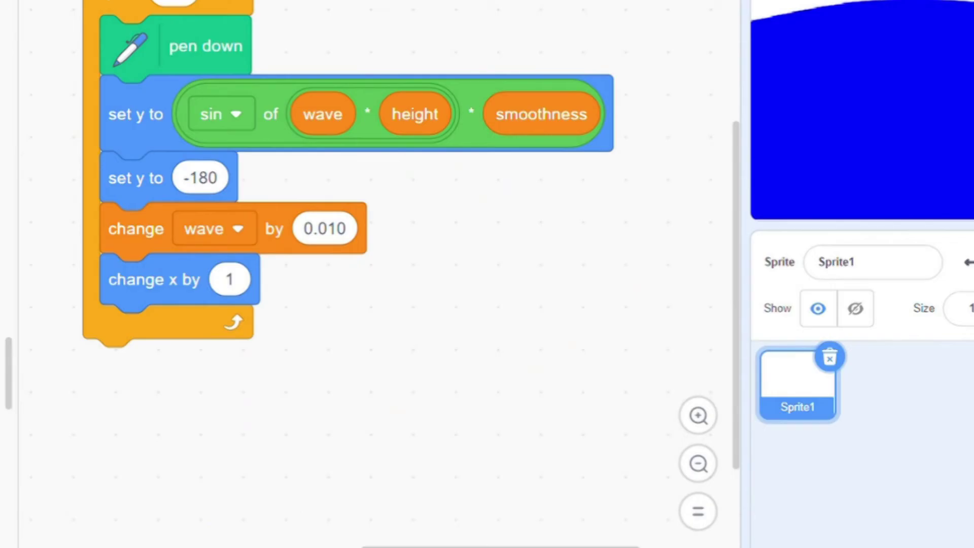
# Build a -100 plus sine-of-wave expression with an addition operator
pyautogui.moveTo(8, 338); pyautogui.dragTo(300, 339)
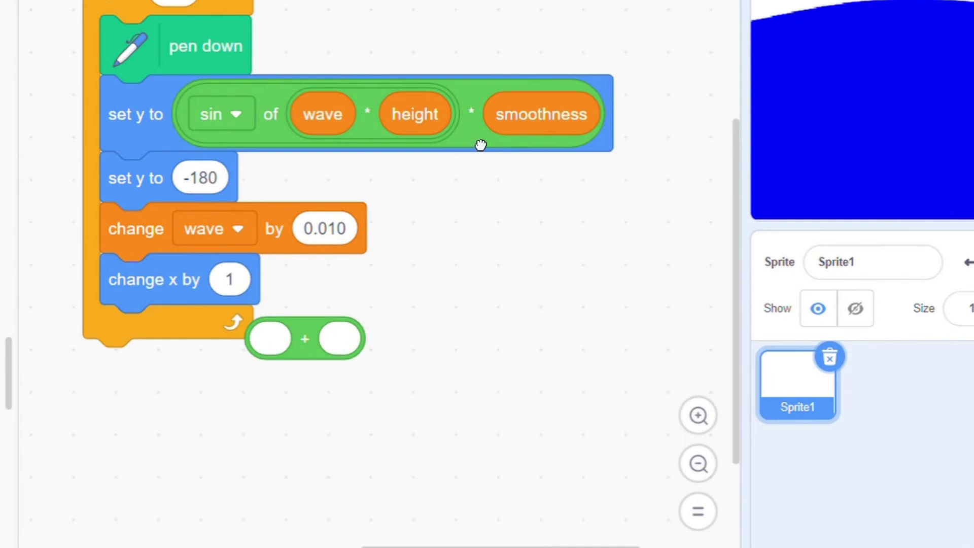
pyautogui.moveTo(479, 144); pyautogui.dragTo(376, 385)
pyautogui.click(283, 370)
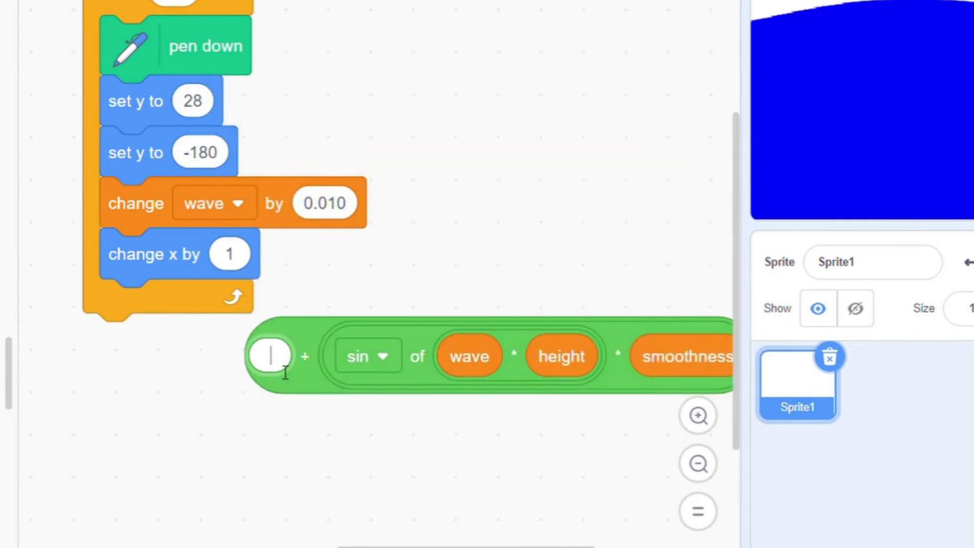
pyautogui.write('-100')
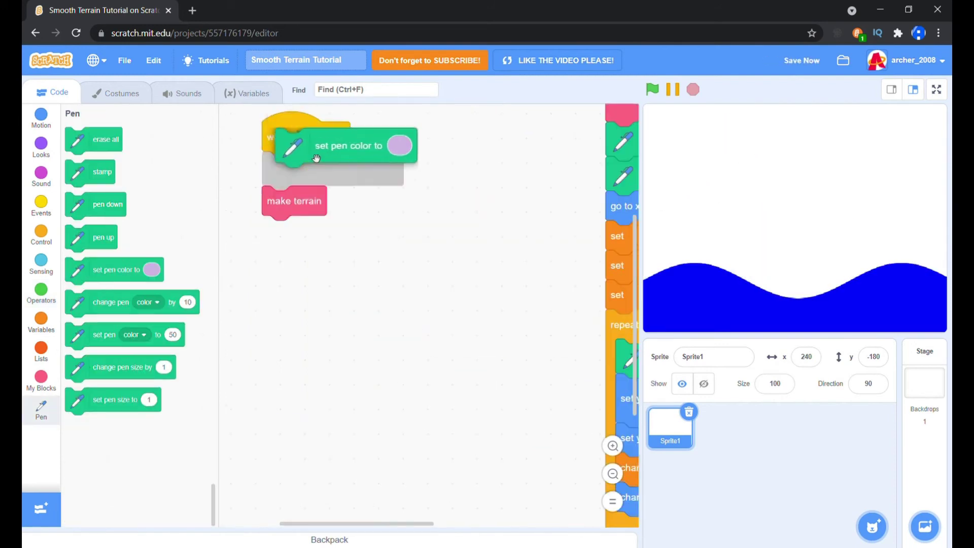
# Change the pen colour to sandy orange and run the script
pyautogui.click(386, 169)
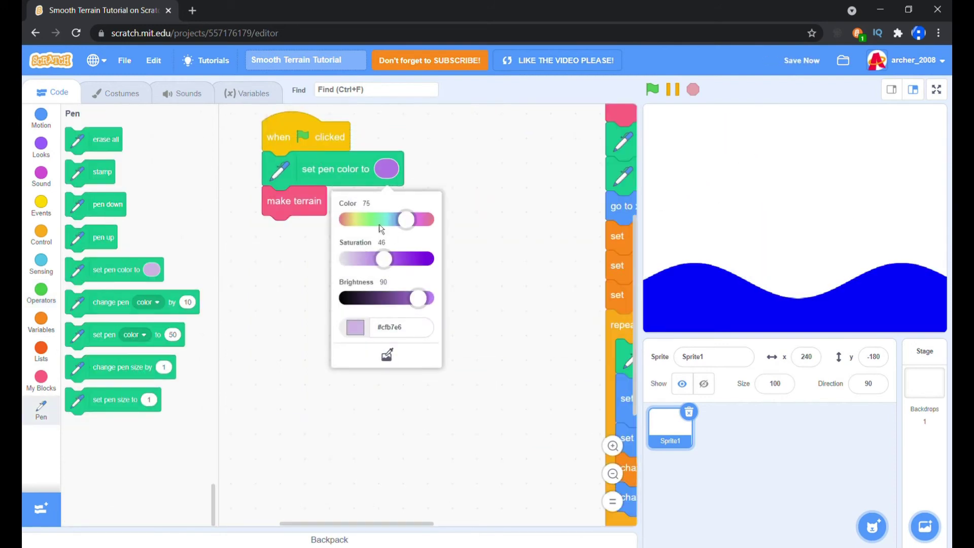
pyautogui.moveTo(379, 226); pyautogui.dragTo(348, 220)
pyautogui.moveTo(419, 298); pyautogui.dragTo(428, 297)
pyautogui.moveTo(383, 259); pyautogui.dragTo(386, 259)
pyautogui.click(649, 122)
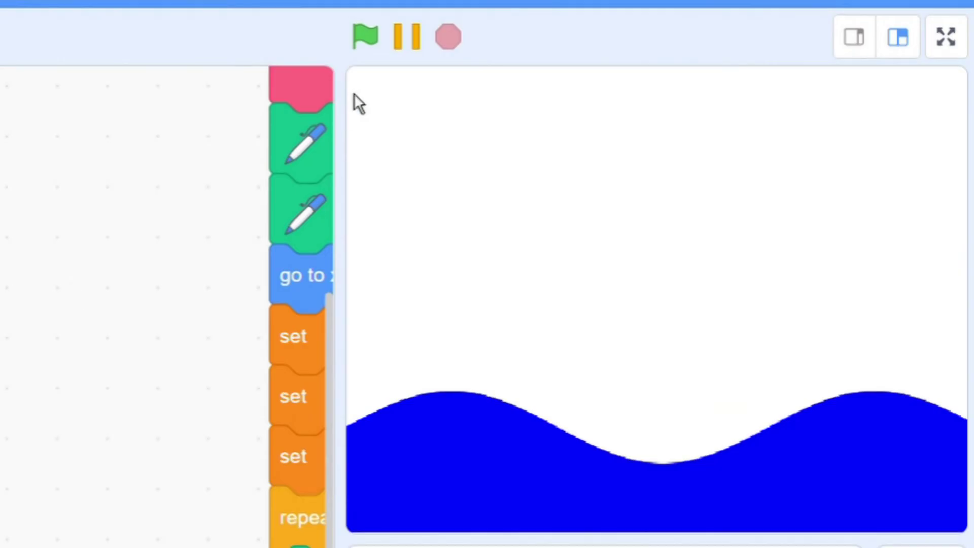
pyautogui.click(367, 44)
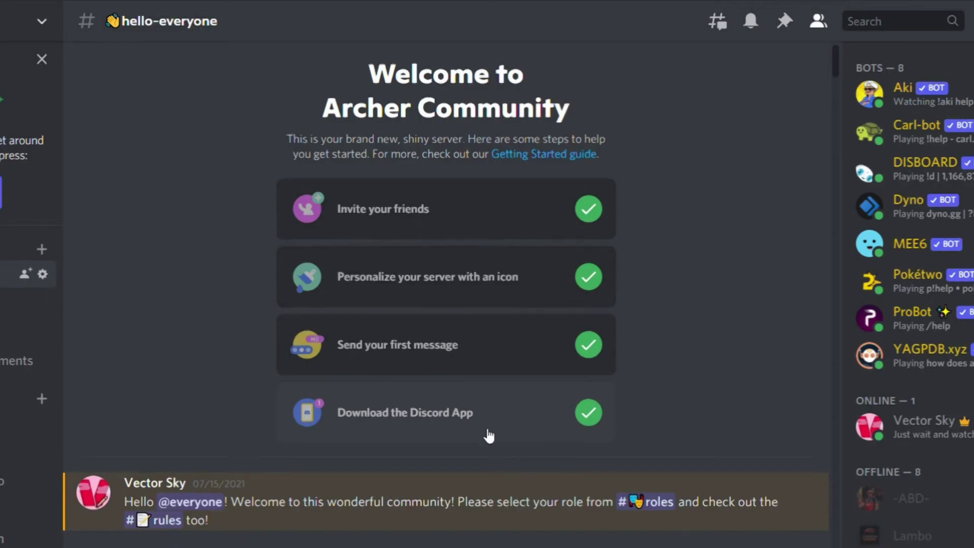
pyautogui.scroll(-2, 487, 436)
pyautogui.scroll(-2, 488, 436)
pyautogui.scroll(-2, 487, 435)
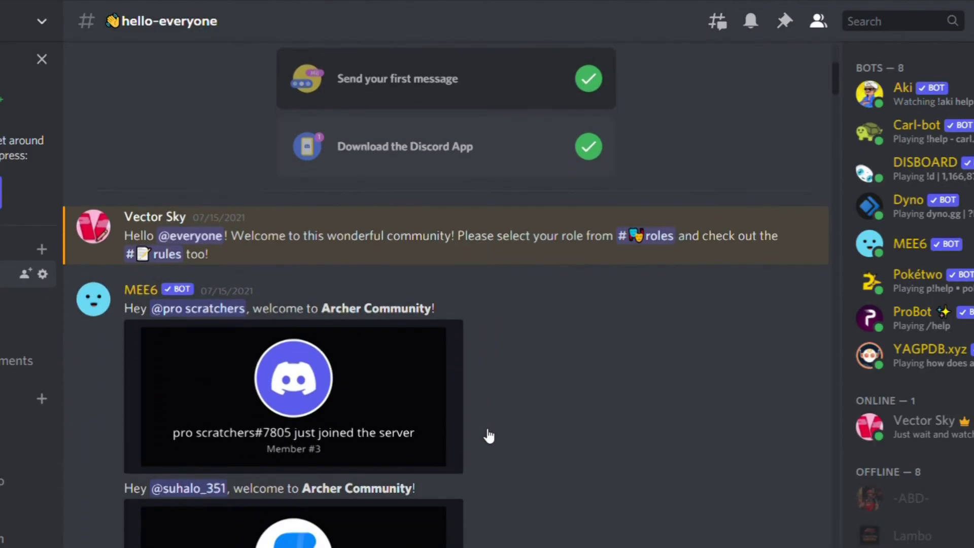
pyautogui.scroll(-1, 488, 435)
pyautogui.scroll(-2, 488, 436)
pyautogui.scroll(-2, 487, 435)
pyautogui.scroll(-1, 488, 435)
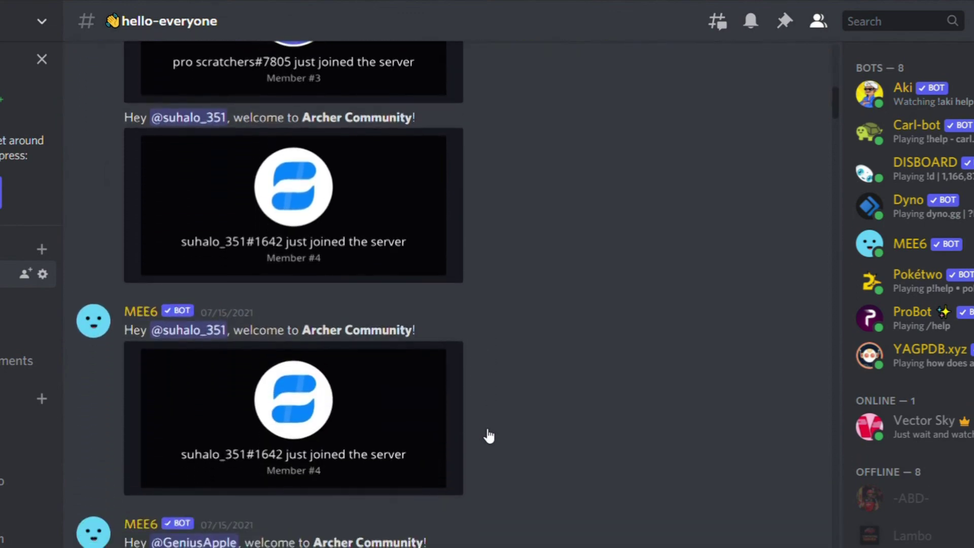
pyautogui.scroll(-2, 487, 436)
pyautogui.scroll(-2, 488, 435)
pyautogui.scroll(-2, 488, 435)
pyautogui.scroll(-1, 487, 436)
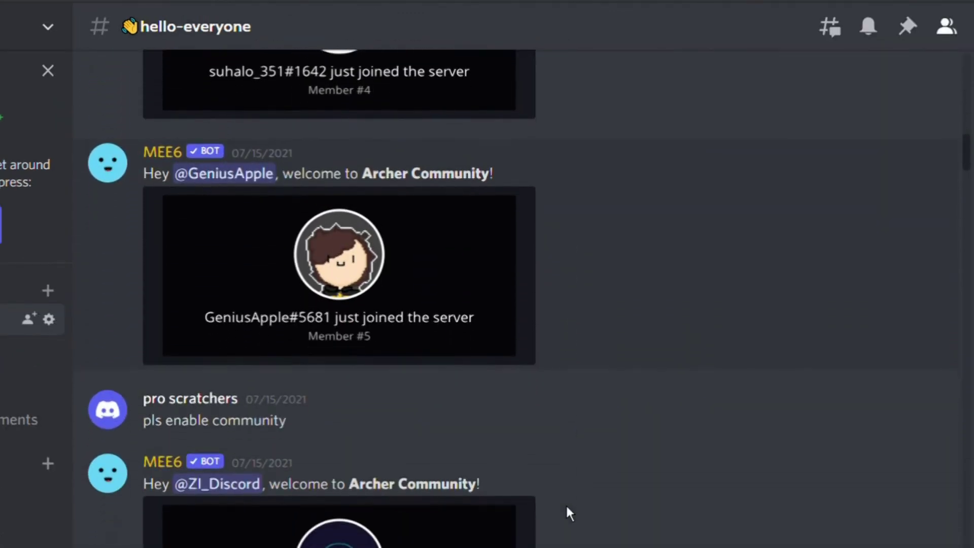
pyautogui.scroll(-2, 567, 513)
pyautogui.scroll(-1, 567, 513)
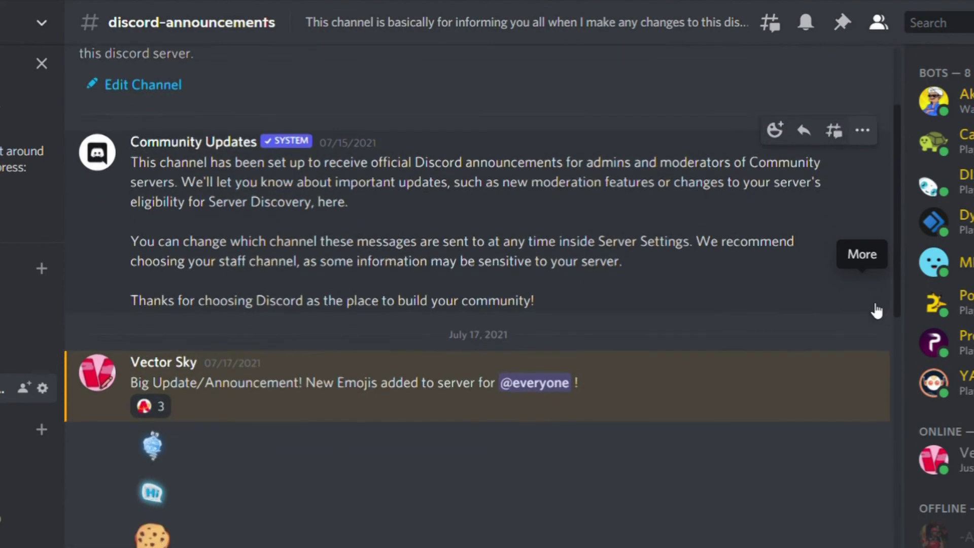
pyautogui.scroll(-2, 877, 310)
pyautogui.scroll(-1, 876, 310)
pyautogui.scroll(-1, 876, 311)
pyautogui.scroll(-1, 876, 311)
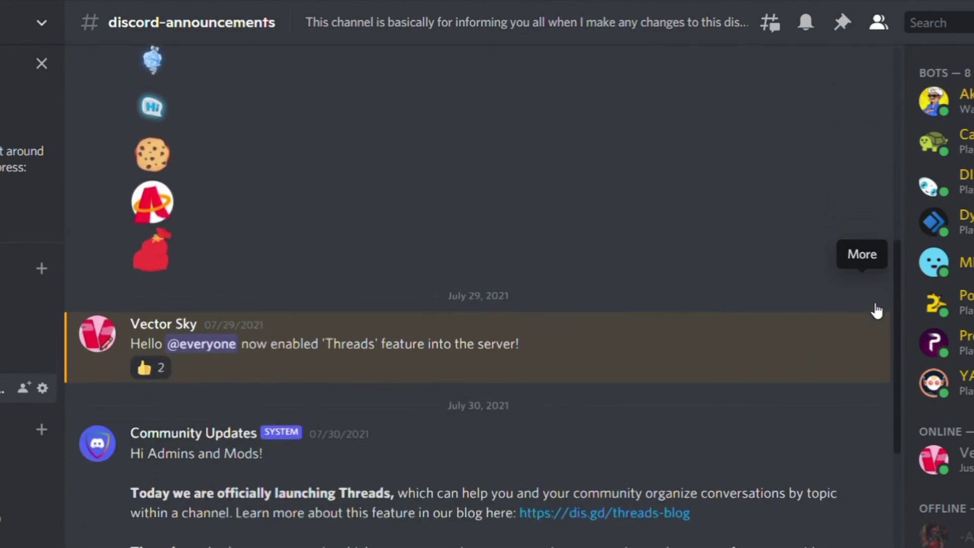
pyautogui.scroll(-2, 876, 310)
pyautogui.scroll(-2, 877, 311)
pyautogui.scroll(-1, 876, 310)
pyautogui.scroll(-1, 876, 311)
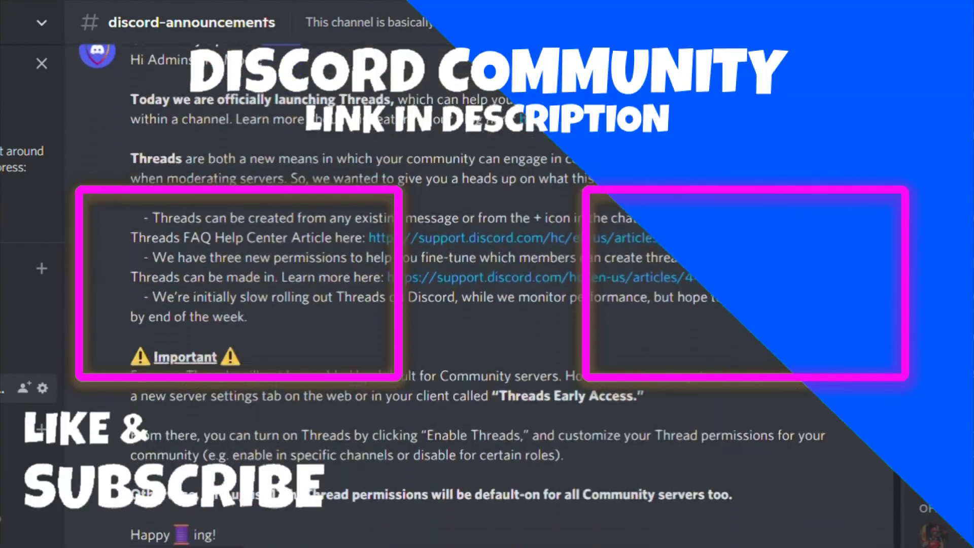
pyautogui.scroll(-1, 453, 292)
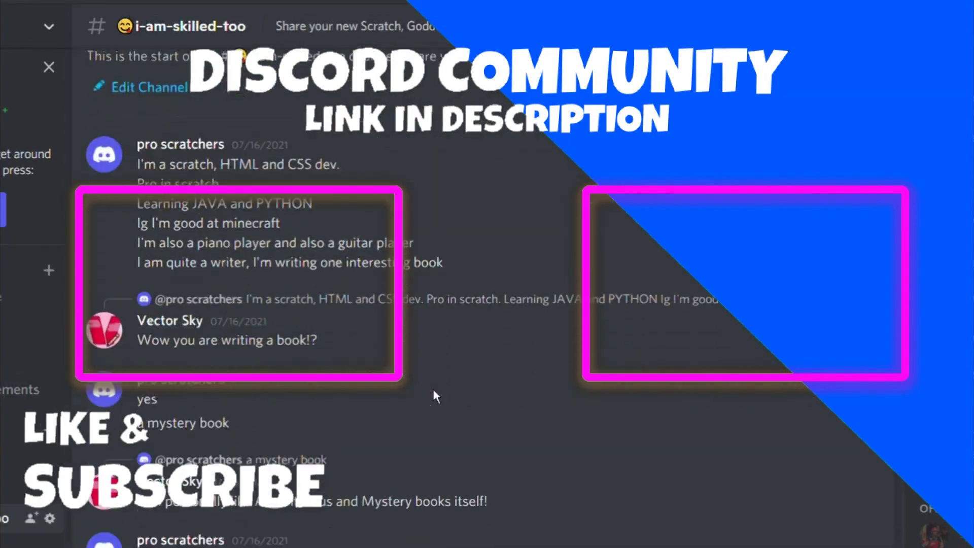
pyautogui.scroll(-3, 433, 391)
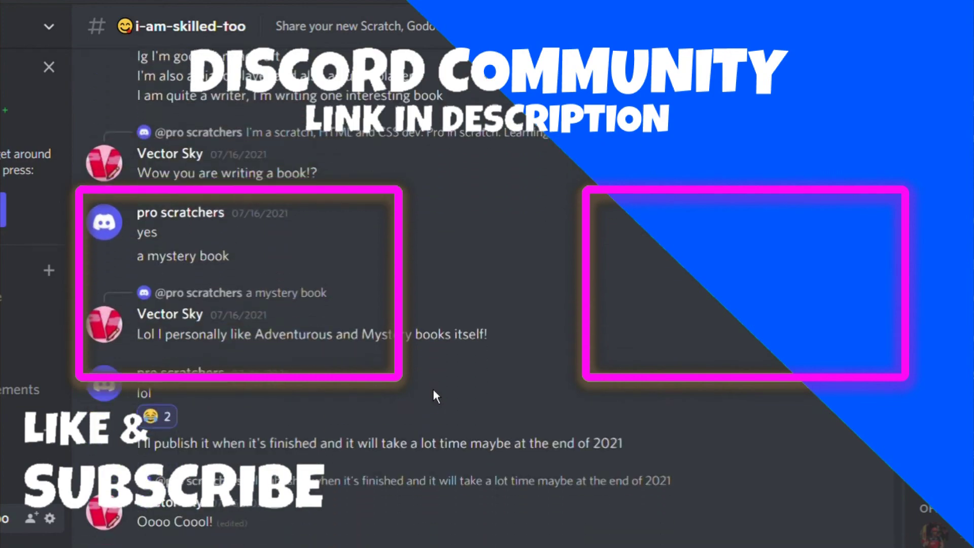